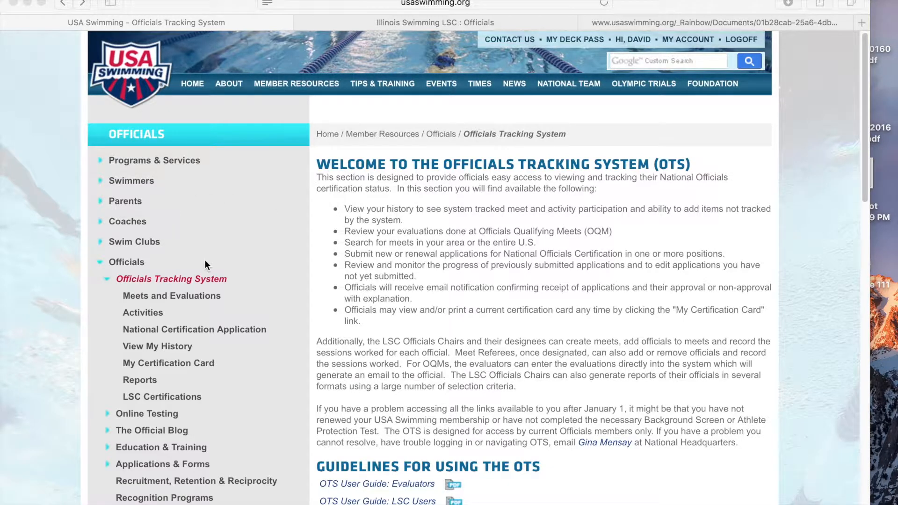
Open the Meets and Evaluations search and set the meet date range to 11/5/2016 through 11/6/2016
click(183, 296)
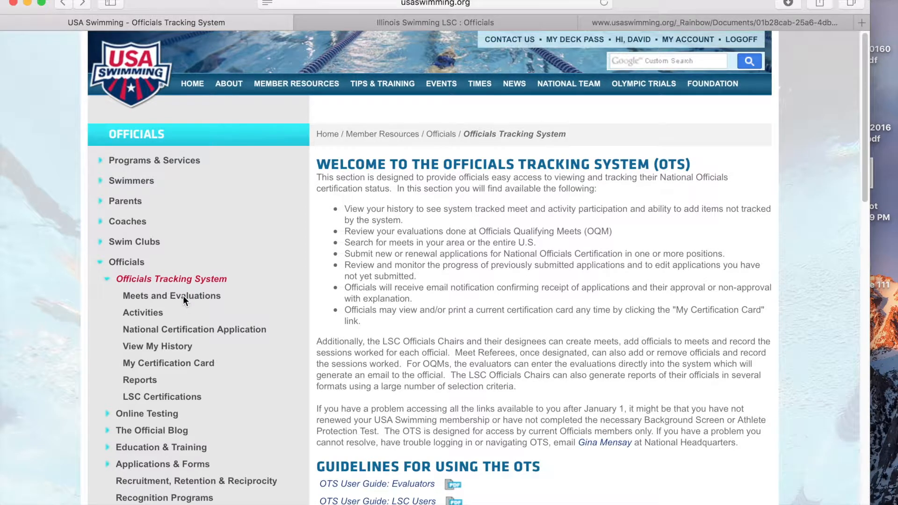
click(183, 296)
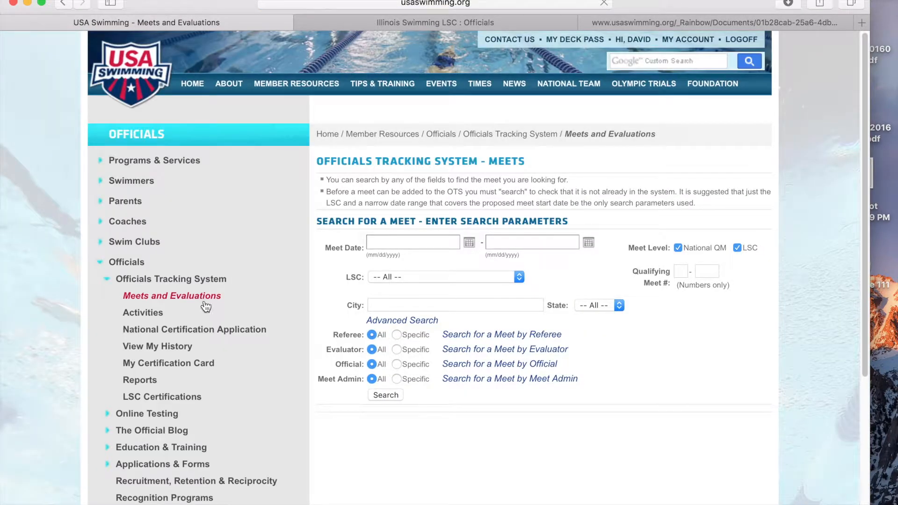
click(469, 242)
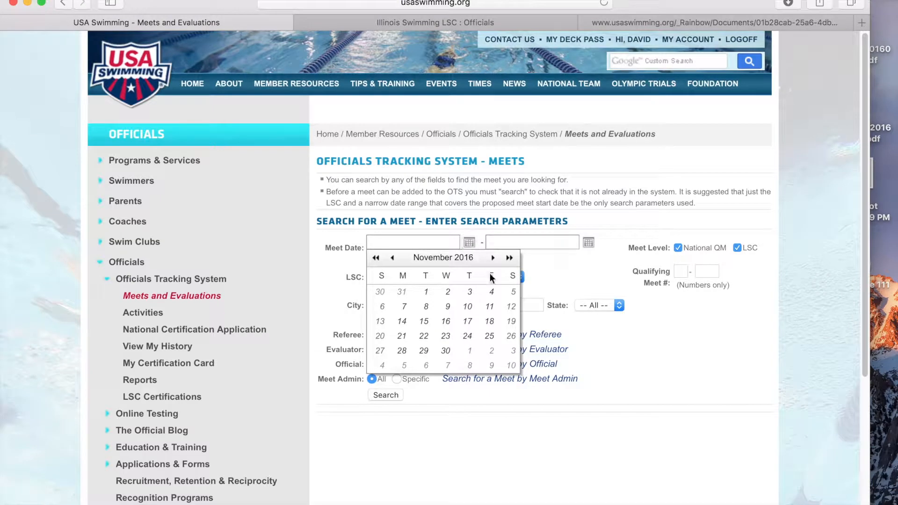
click(514, 295)
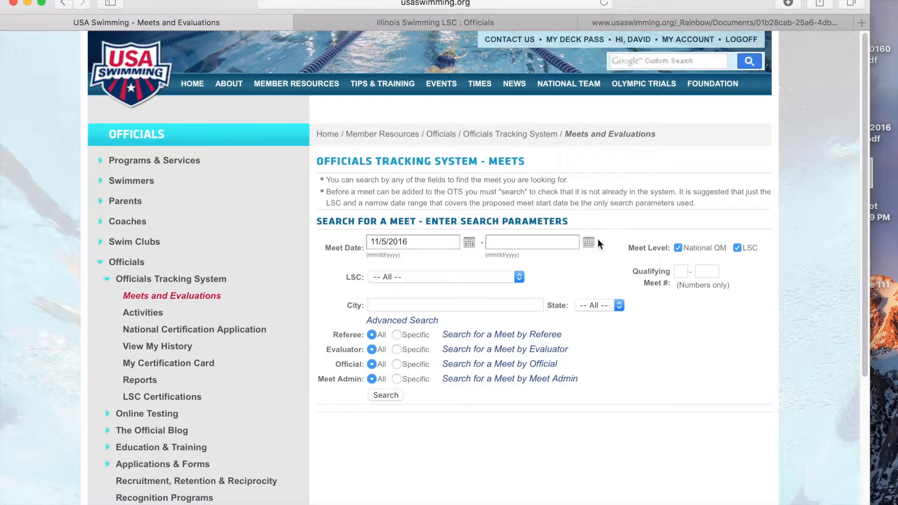
click(588, 243)
click(498, 307)
Search for meets in the ILLINOIS SWIMMING LSC and open the 2016 ILS MAVS Round-Up Novelty Meet for editing
click(482, 280)
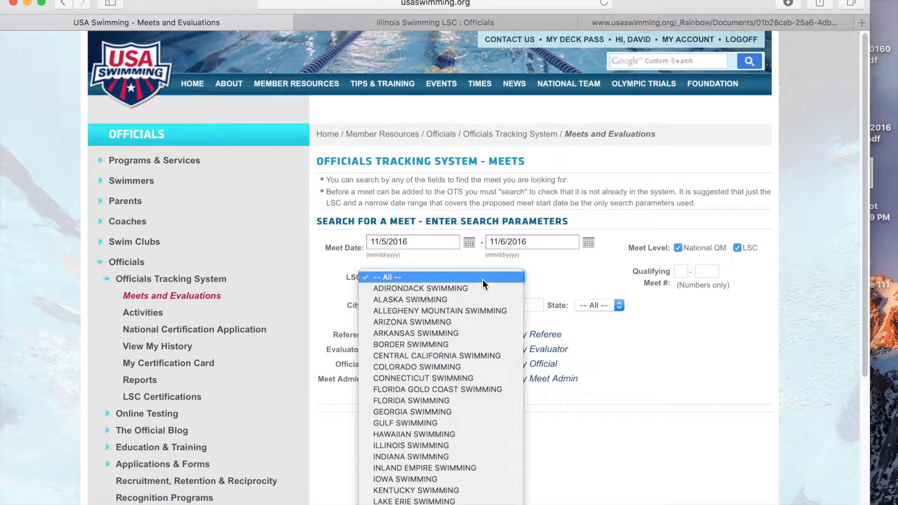
click(469, 445)
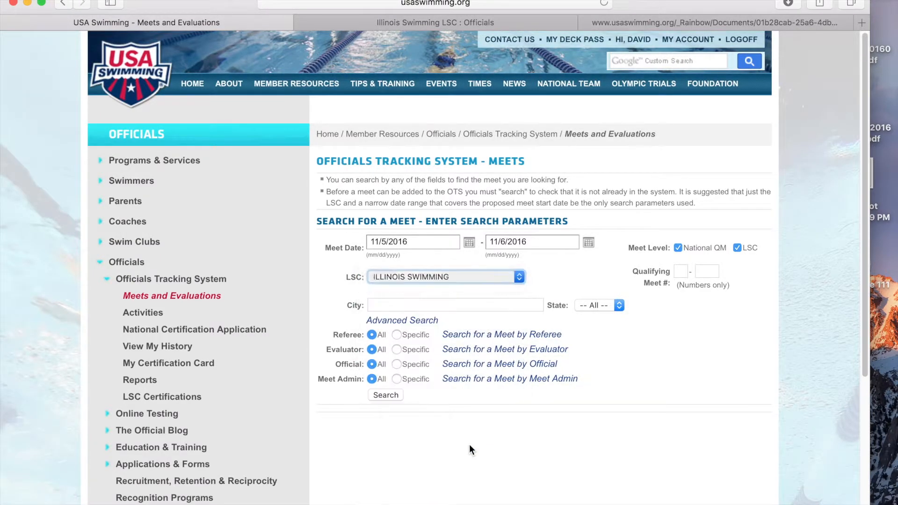
click(386, 395)
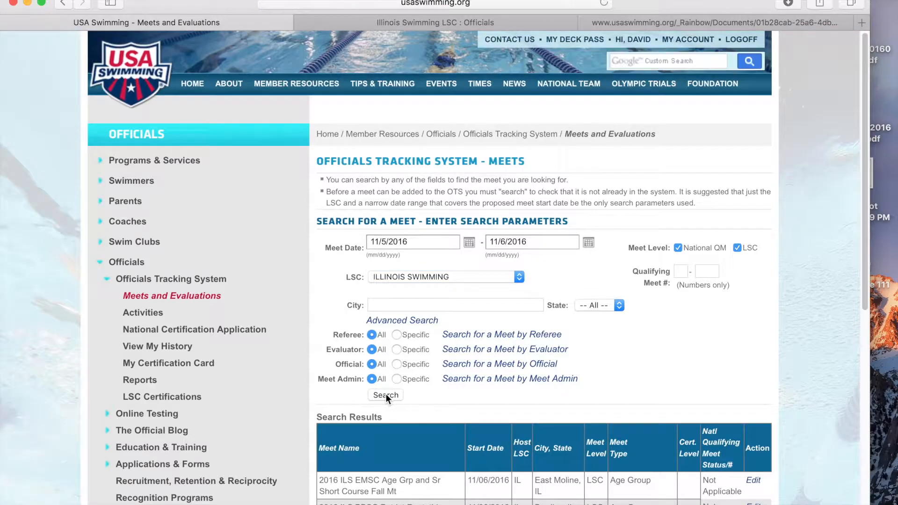
scroll(385, 393, down, 10)
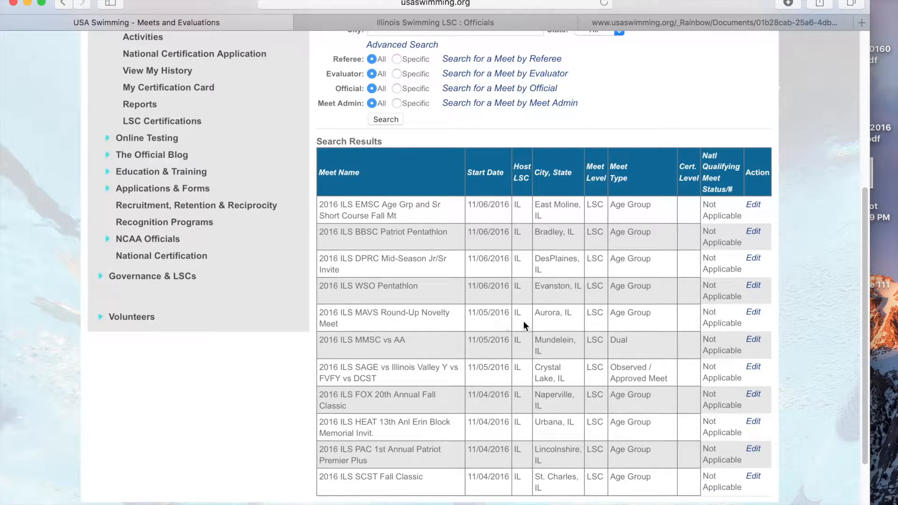
click(753, 312)
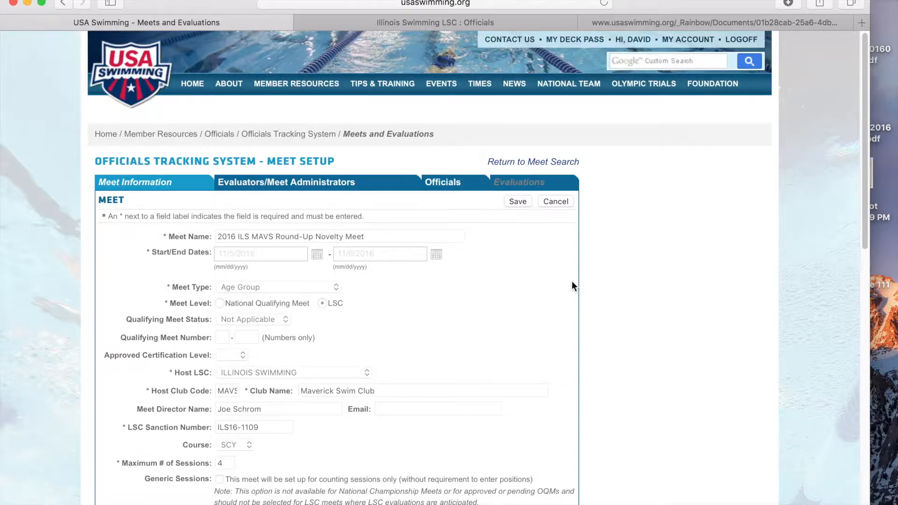
Review the meet's setup information, including its facility, referee certifications and referee's report sections
scroll(572, 281, down, 2)
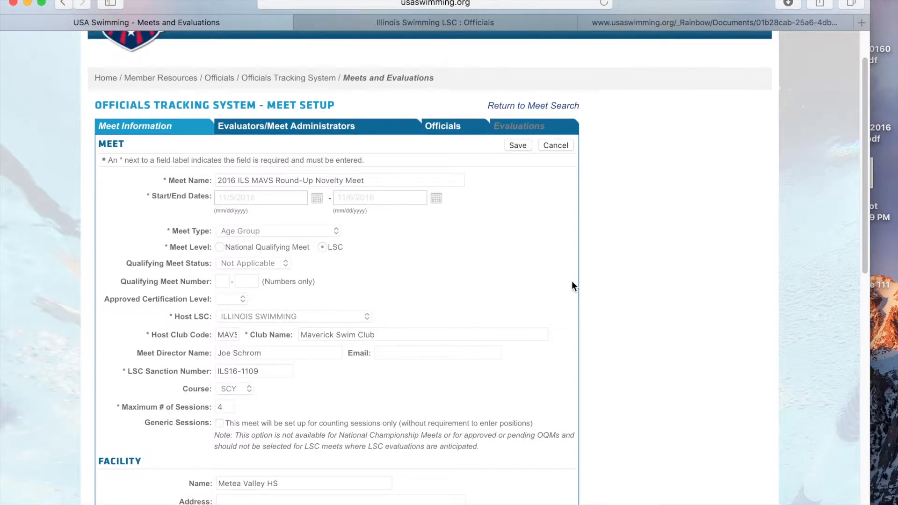
scroll(572, 281, down, 3)
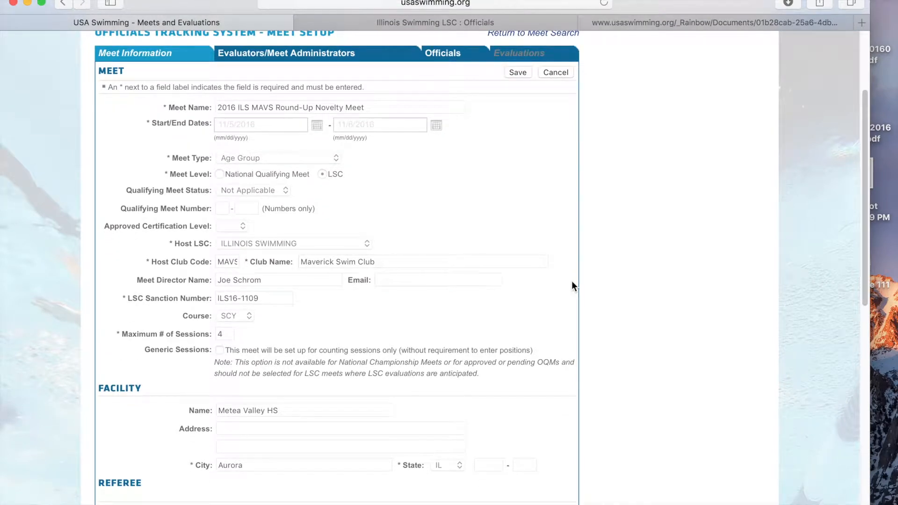
scroll(572, 282, down, 10)
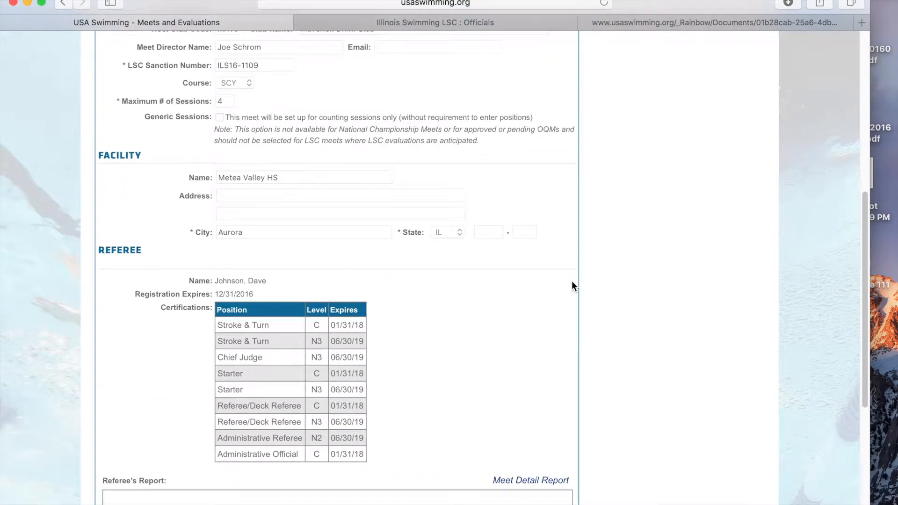
scroll(572, 283, down, 9)
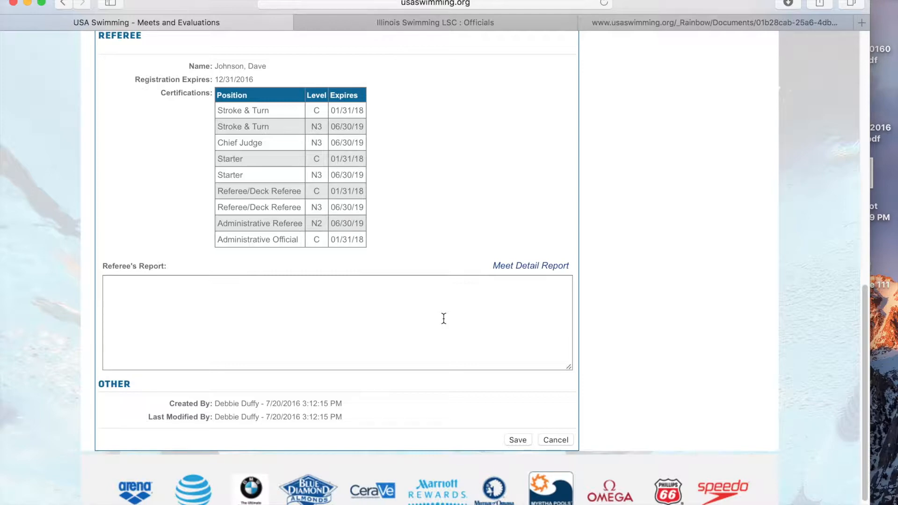
scroll(443, 318, up, 20)
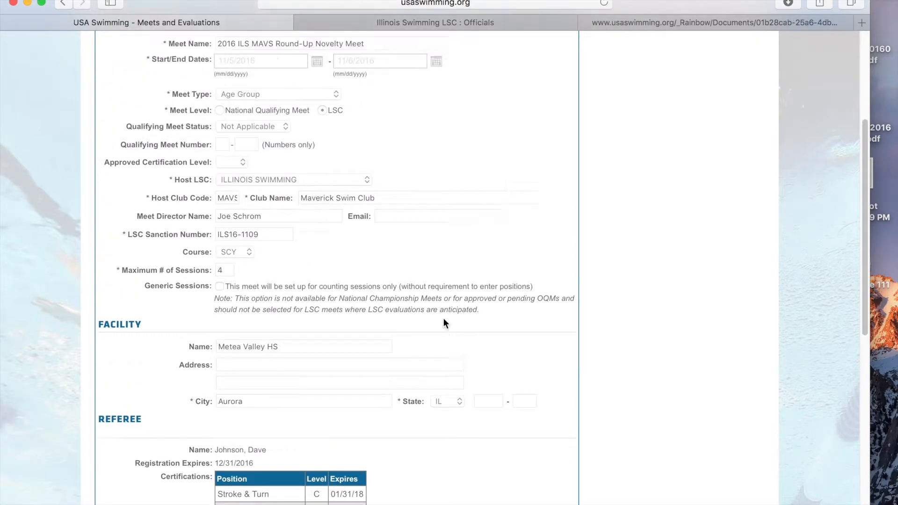
scroll(444, 319, up, 2)
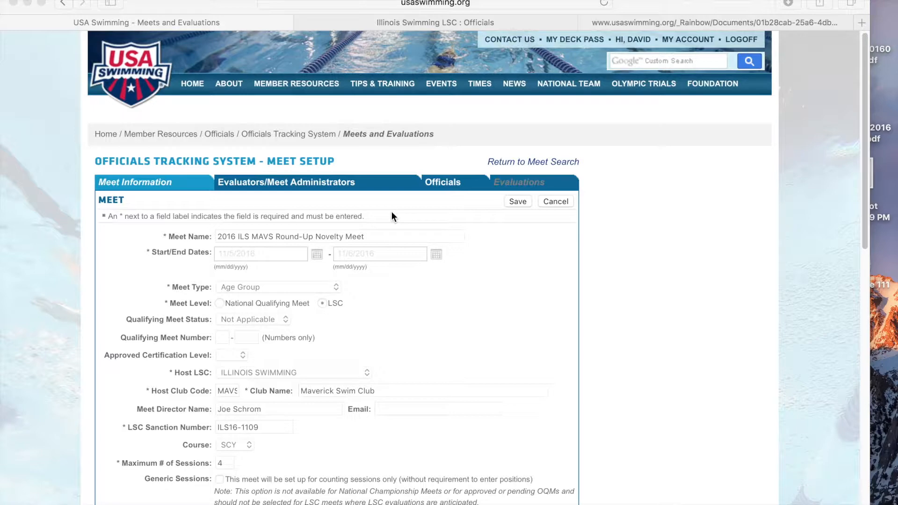
Start adding a meet administrator and search for the official by last name within ILLINOIS SWIMMING
click(290, 181)
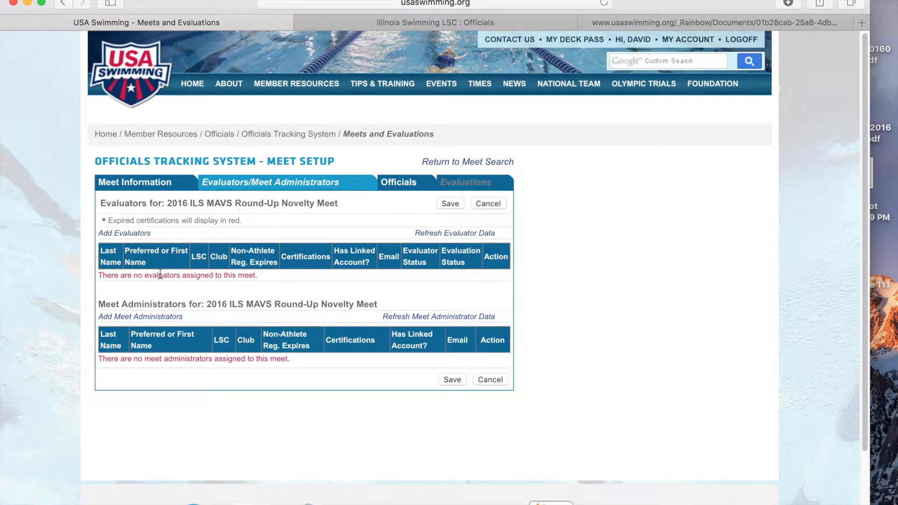
click(145, 318)
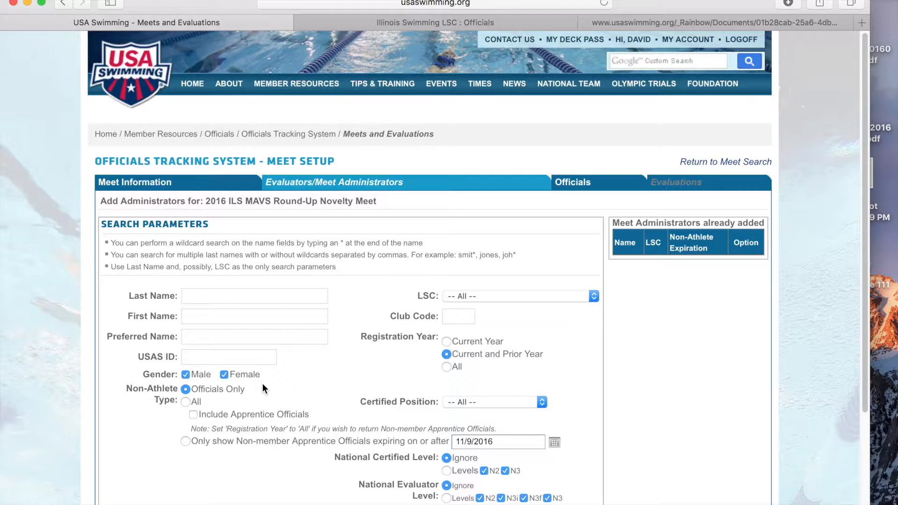
scroll(262, 383, down, 5)
click(247, 191)
text(Chen)
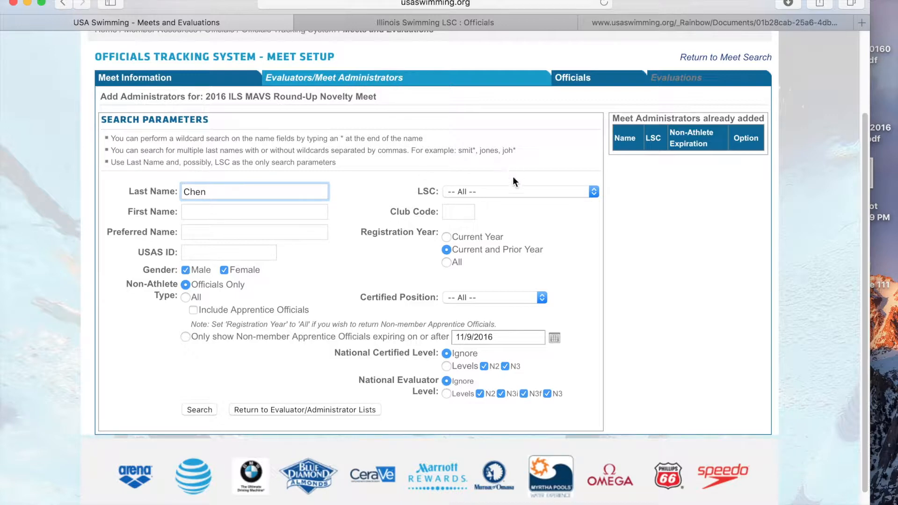
click(515, 190)
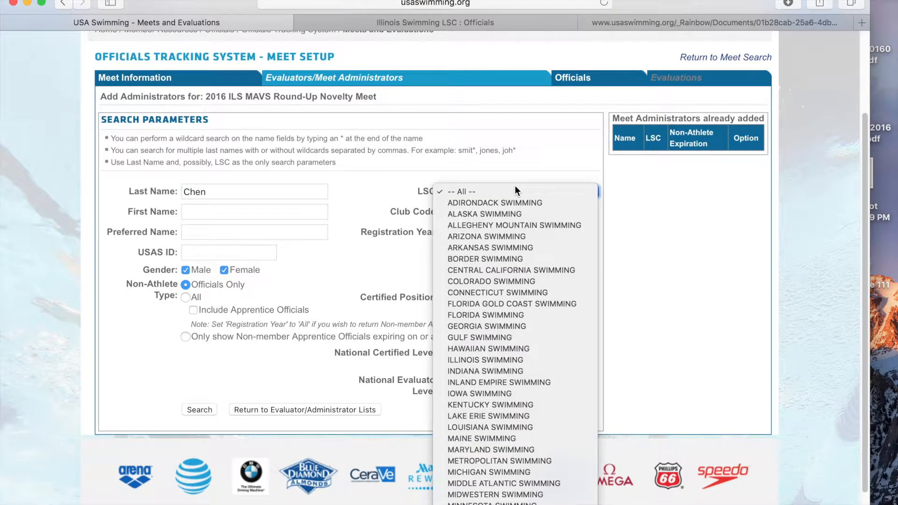
click(519, 360)
scroll(456, 215, up, 5)
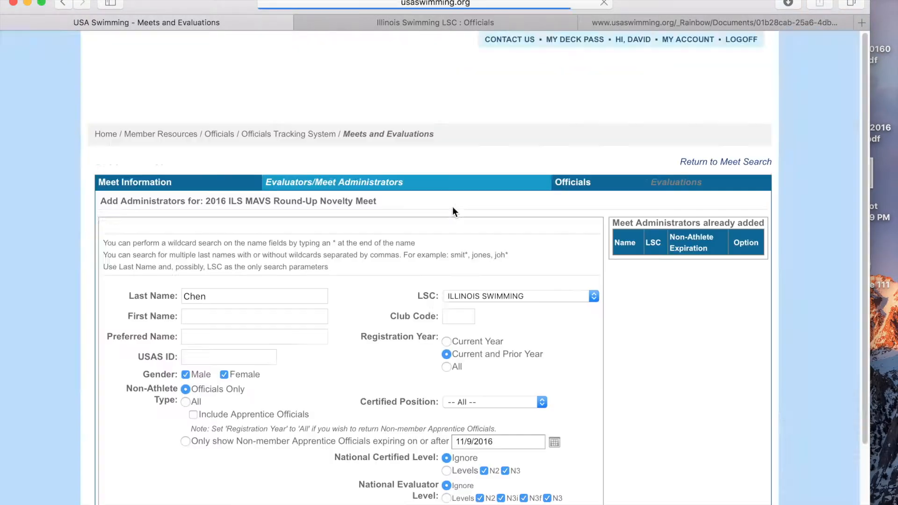
scroll(354, 307, down, 5)
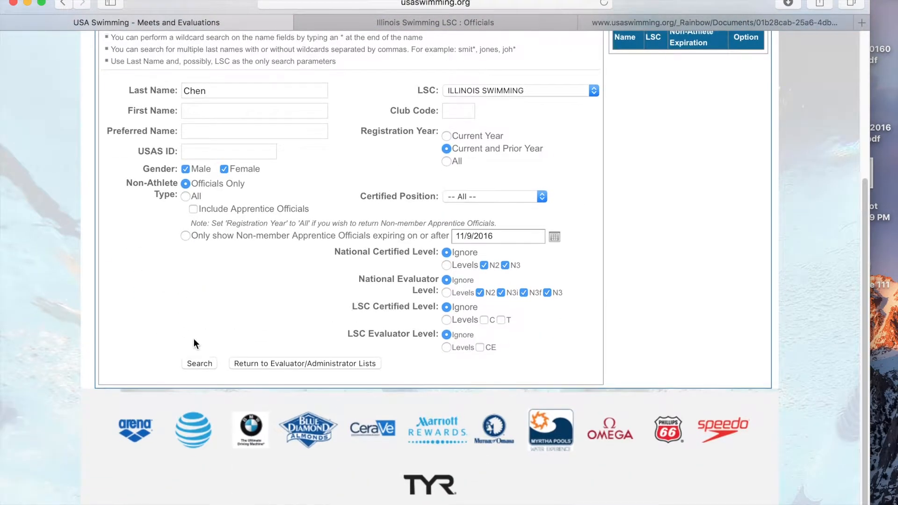
click(199, 363)
Add the fourth listed official, certified ST-C SR-C DR-C AO-C, as meet administrator and return to the evaluator/administrator lists
scroll(199, 363, down, 10)
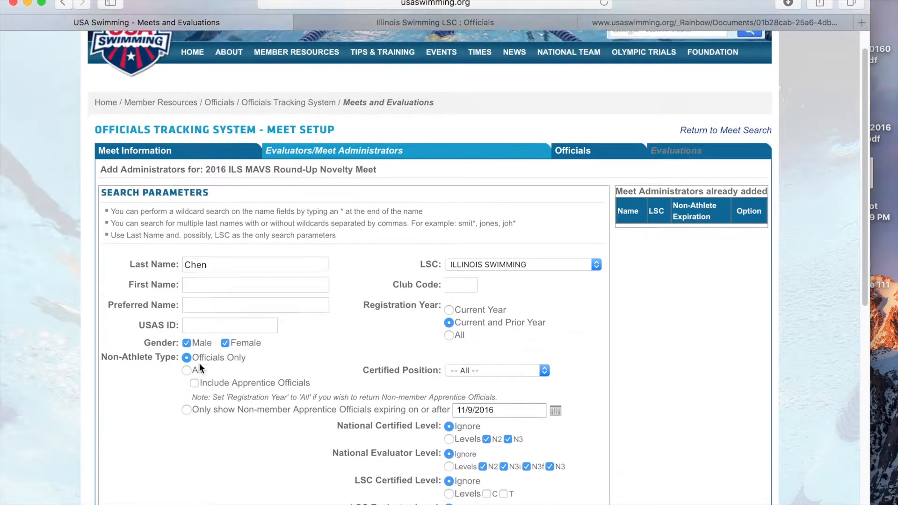
scroll(199, 363, down, 3)
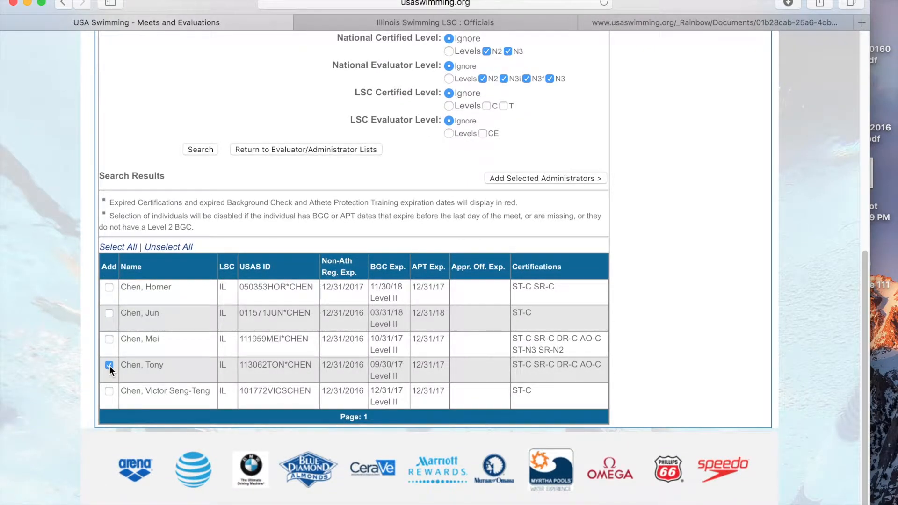
scroll(110, 366, up, 4)
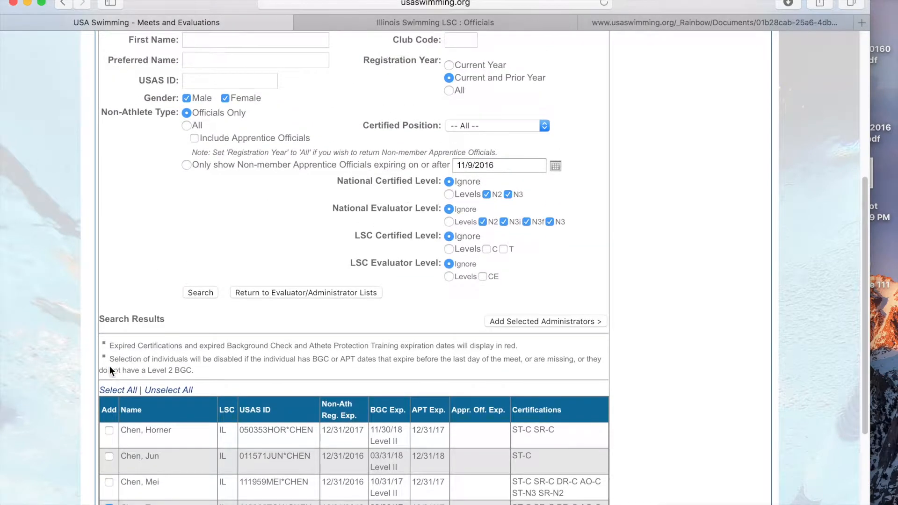
click(529, 324)
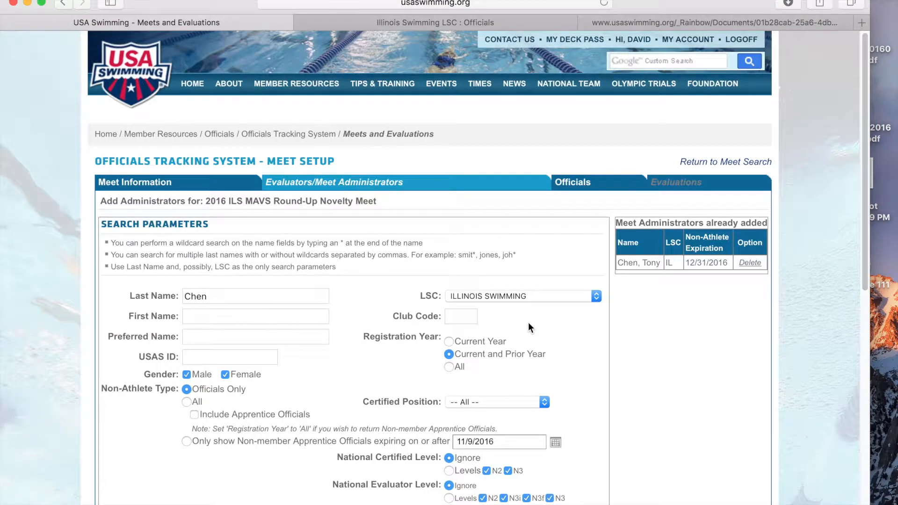
scroll(528, 322, down, 5)
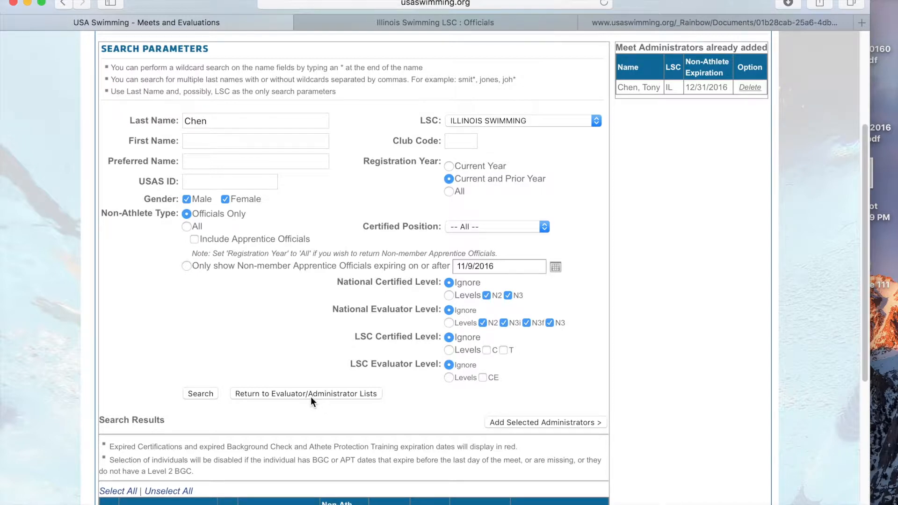
click(316, 393)
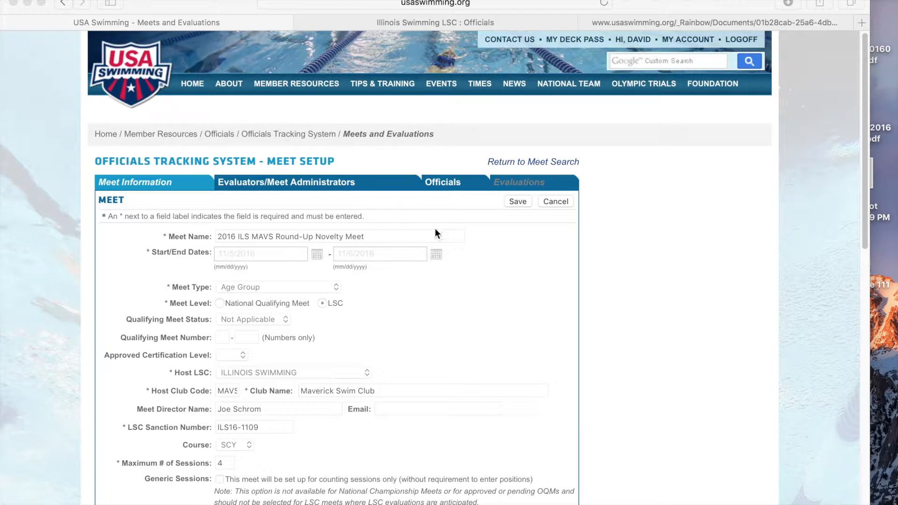
Start adding officials to the meet and search for those in ILLINOIS SWIMMING with club code MAVS
click(446, 182)
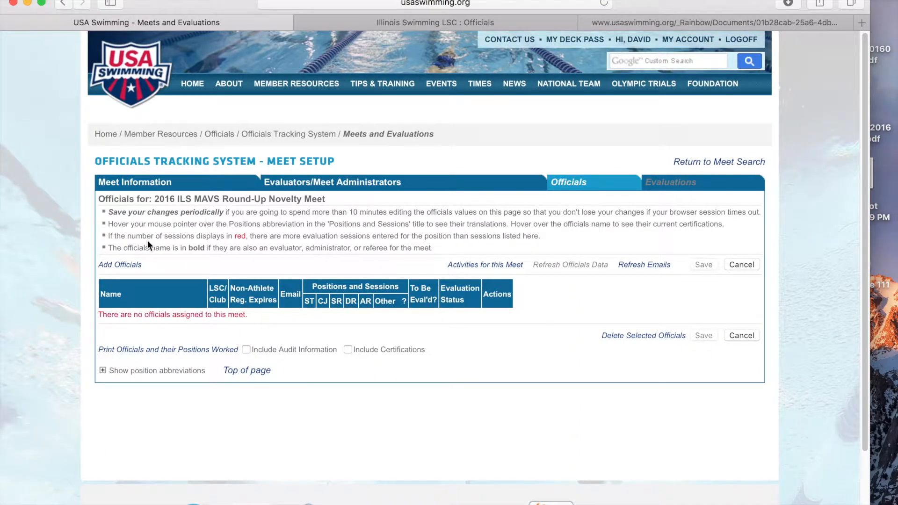
click(127, 268)
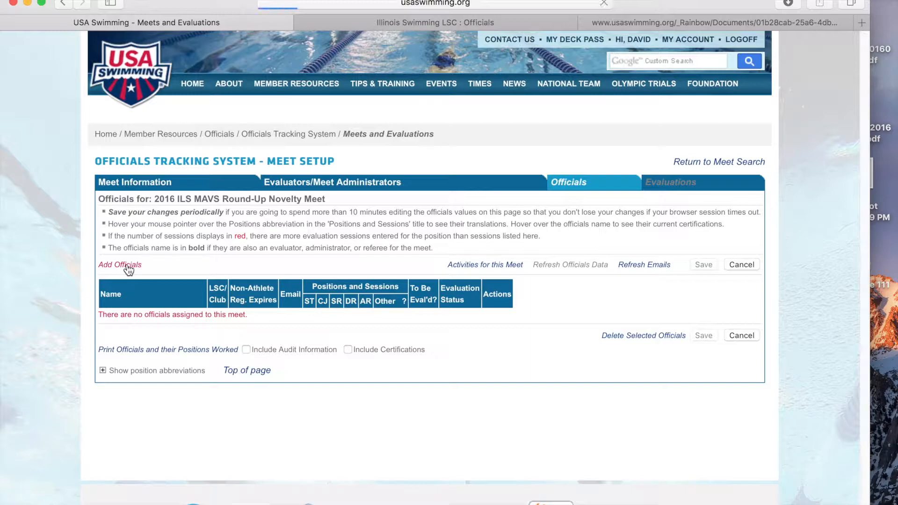
scroll(129, 271, down, 5)
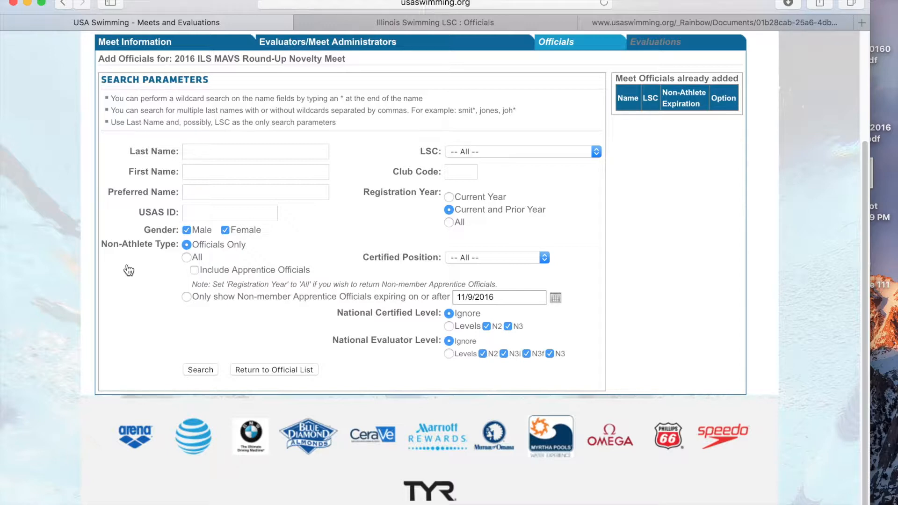
click(537, 153)
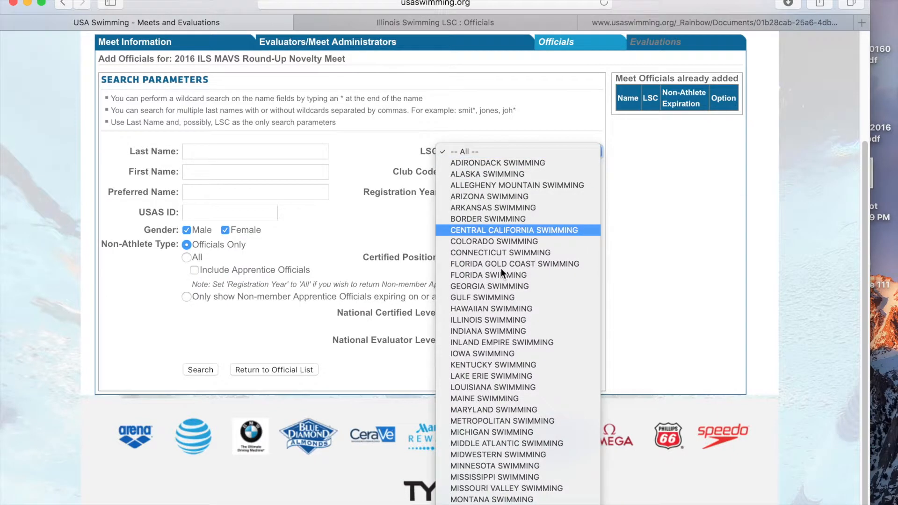
click(500, 321)
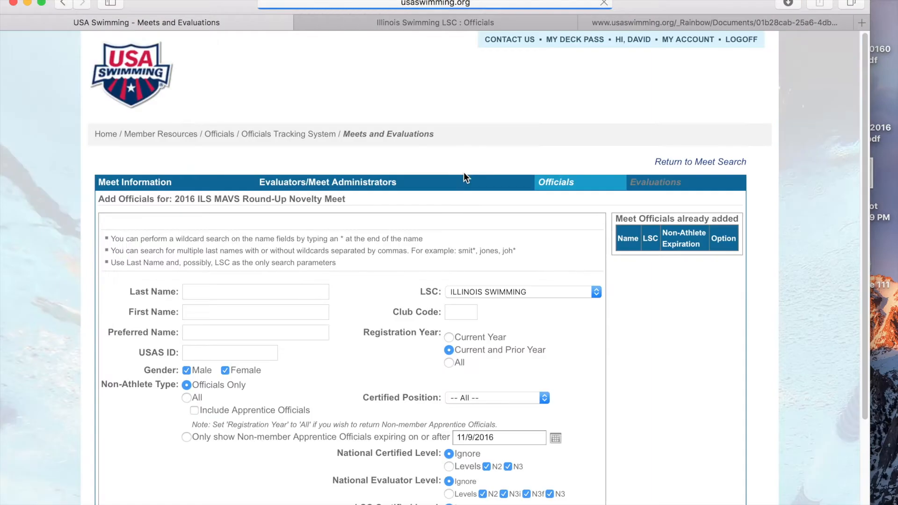
click(466, 312)
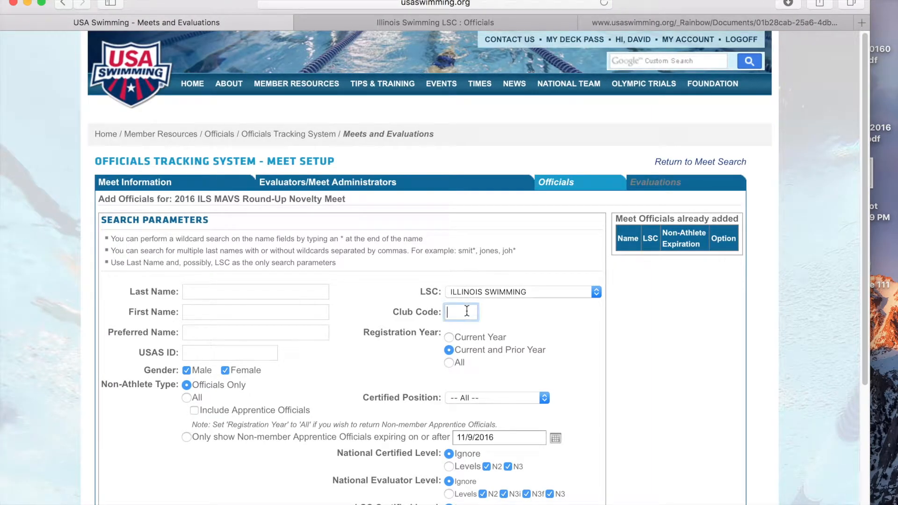
text(MAVS)
scroll(440, 316, down, 5)
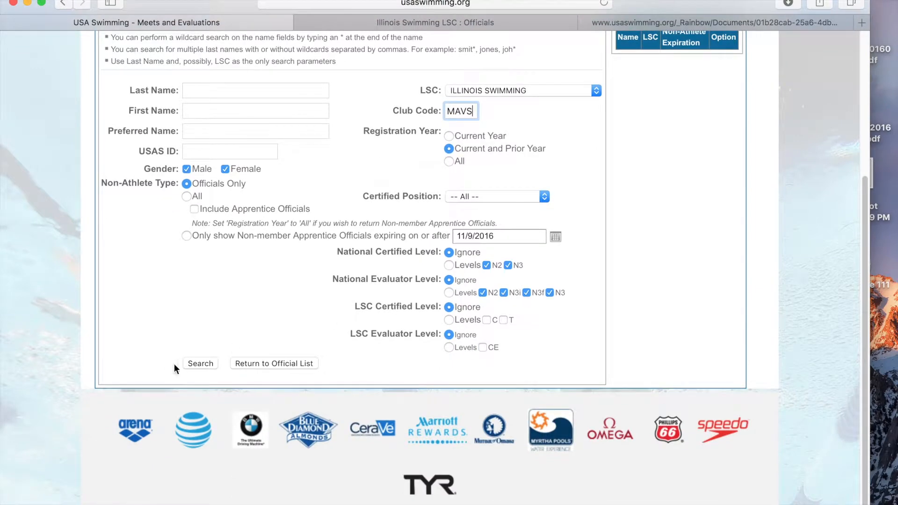
click(195, 364)
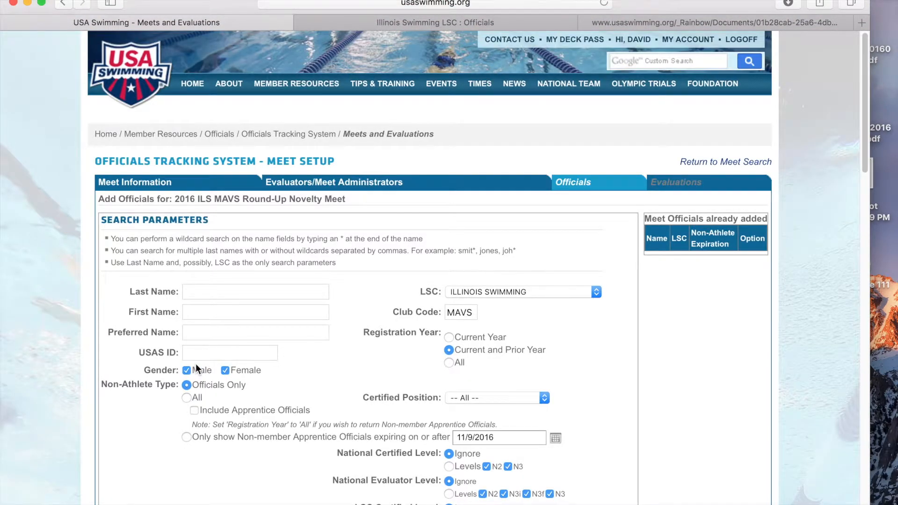
Select the first, third, fourth, fifth and sixth officials in the MAVS search results and add them to the meet
scroll(196, 363, down, 9)
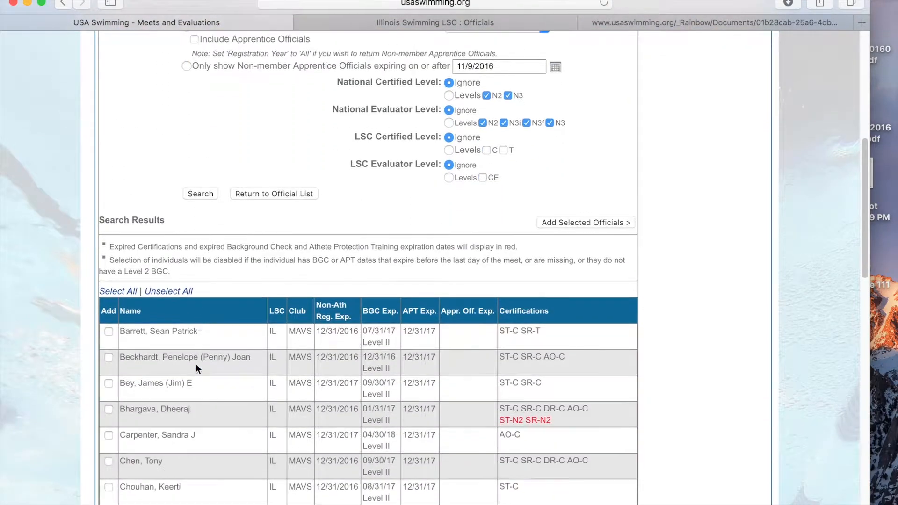
scroll(196, 368, down, 6)
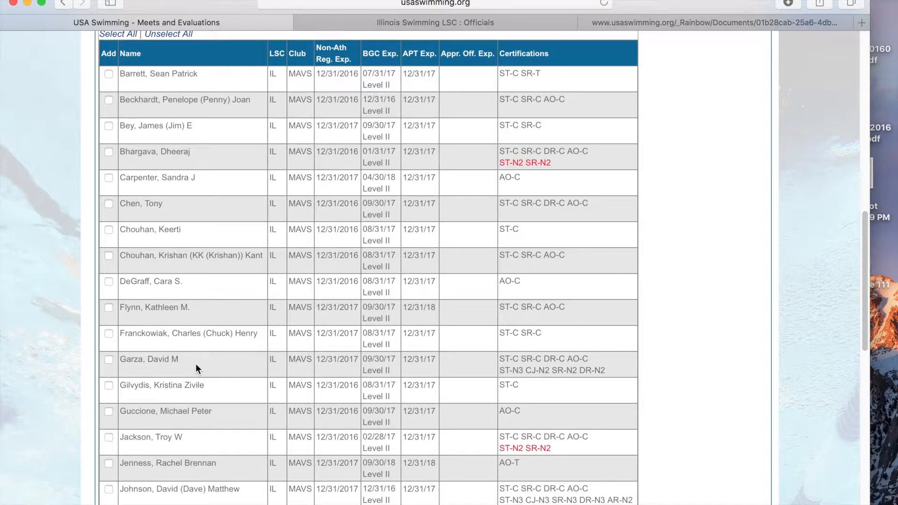
key(ctrl+Right)
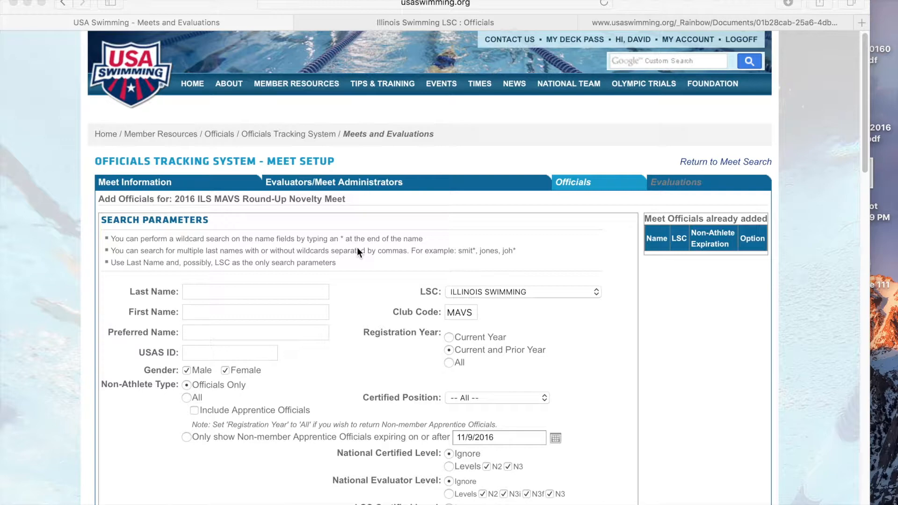
scroll(357, 247, down, 10)
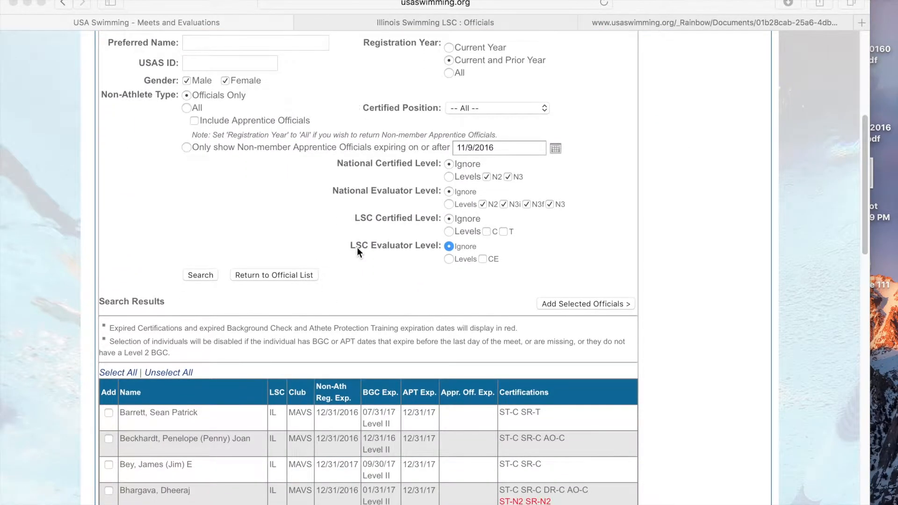
scroll(357, 248, down, 5)
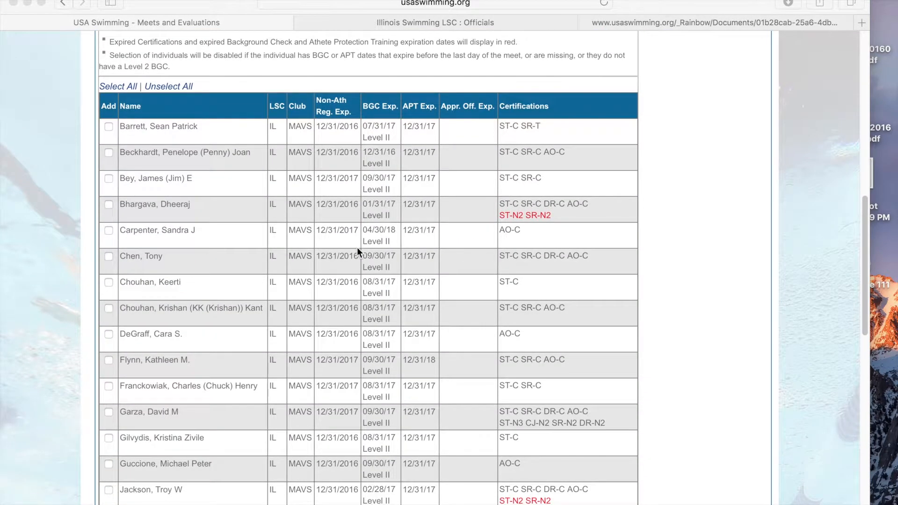
scroll(358, 252, down, 1)
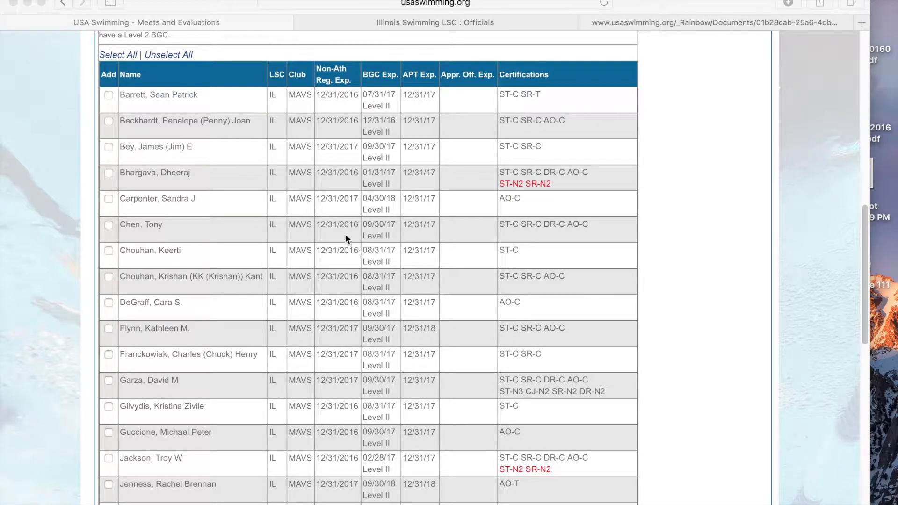
click(112, 95)
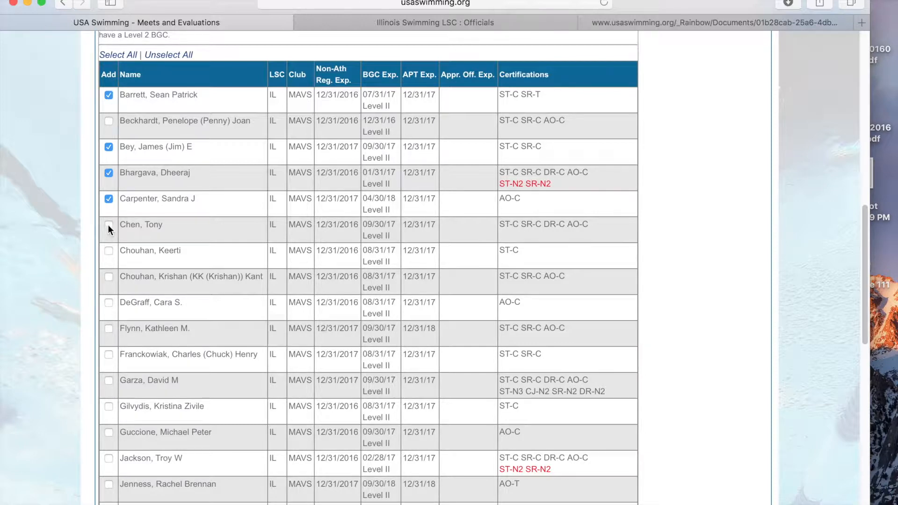
click(108, 225)
scroll(108, 224, up, 5)
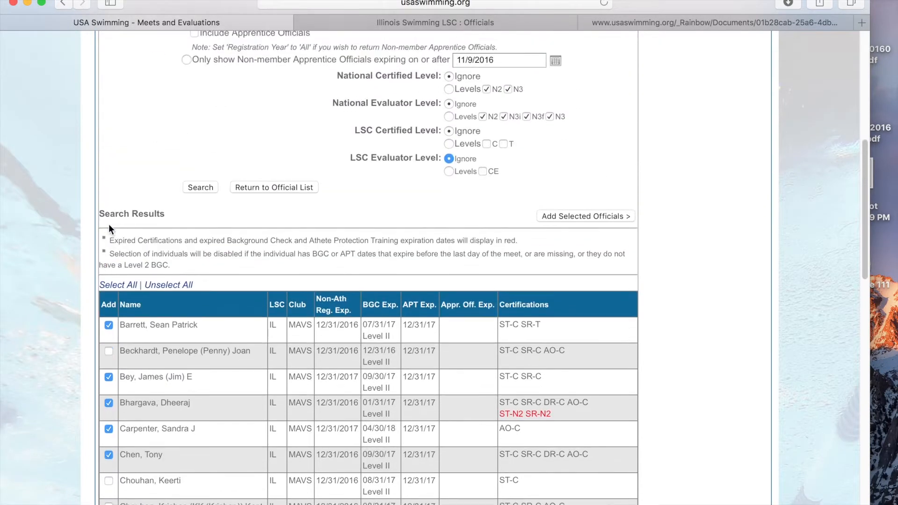
scroll(108, 229, up, 1)
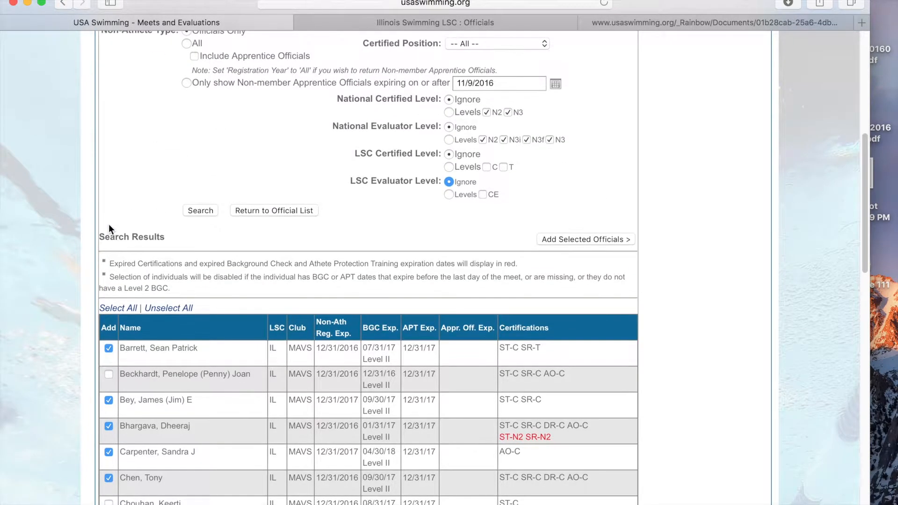
click(584, 238)
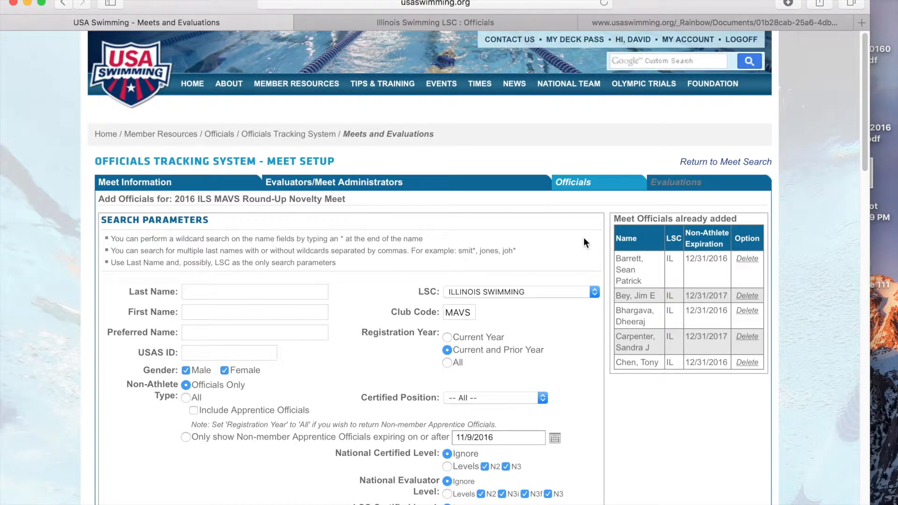
Return to the meet's official list and check the positions worked per session in the Excel spreadsheet
scroll(584, 237, down, 3)
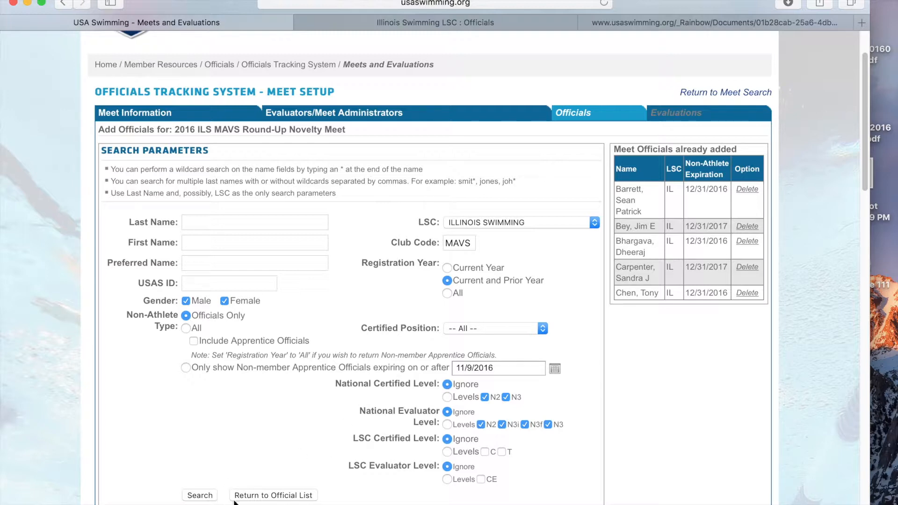
click(270, 497)
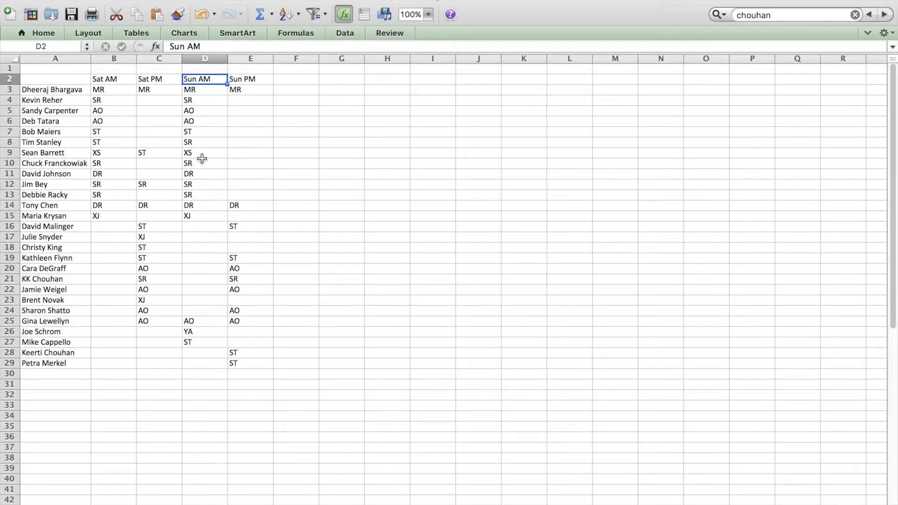
key(ctrl+Left)
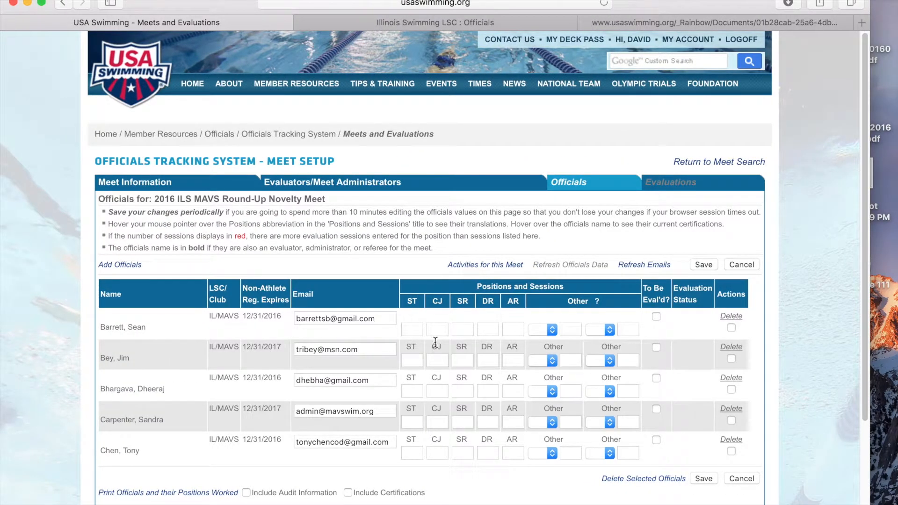
Record 1 ST session and 2 XS sessions for the first listed official
click(409, 330)
text(1)
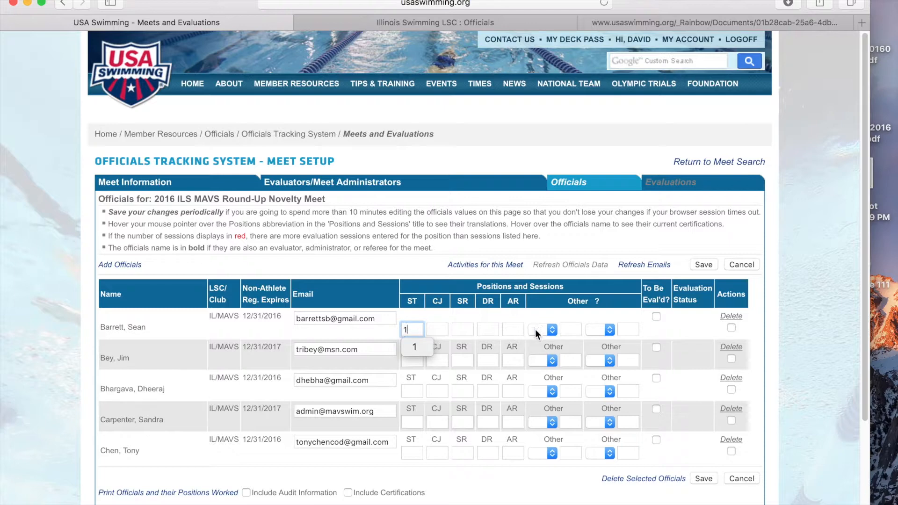
click(553, 330)
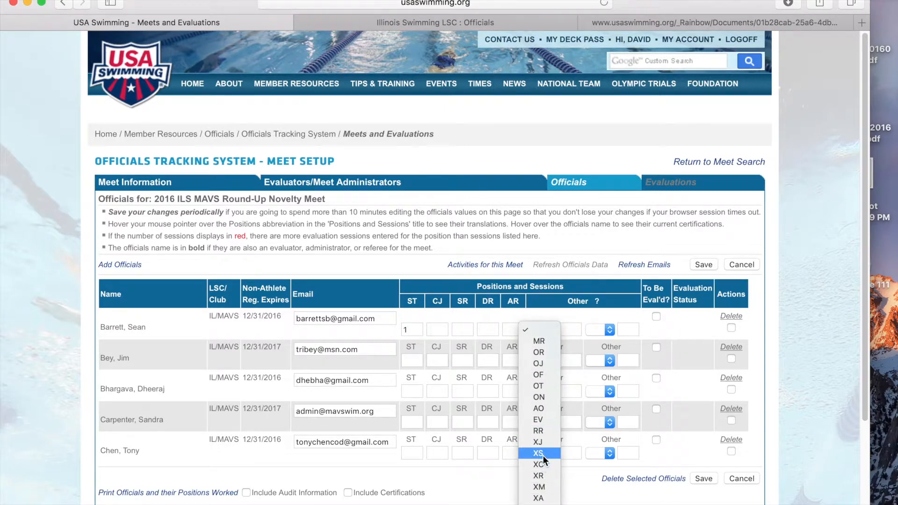
click(543, 455)
click(572, 331)
text(2)
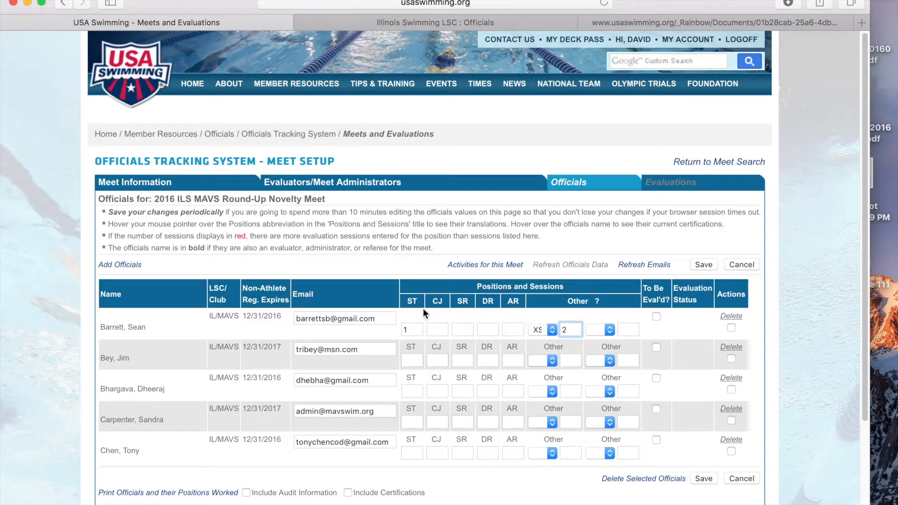
Show the position abbreviations and review their meanings, including the apprentice positions
scroll(179, 447, down, 3)
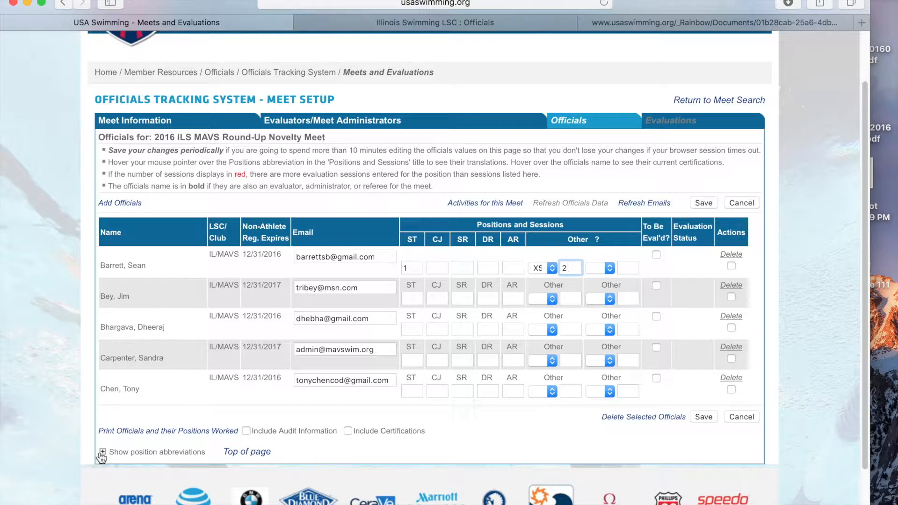
click(102, 452)
scroll(103, 452, down, 4)
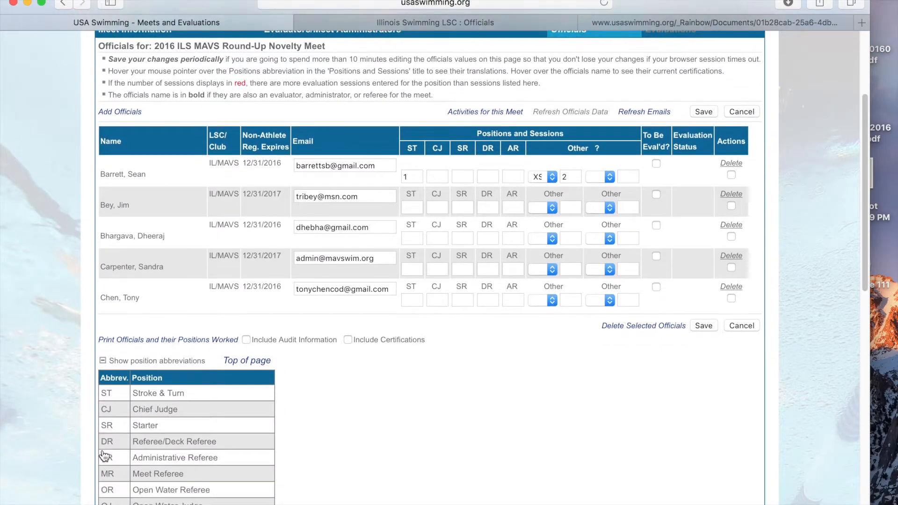
scroll(104, 456, down, 10)
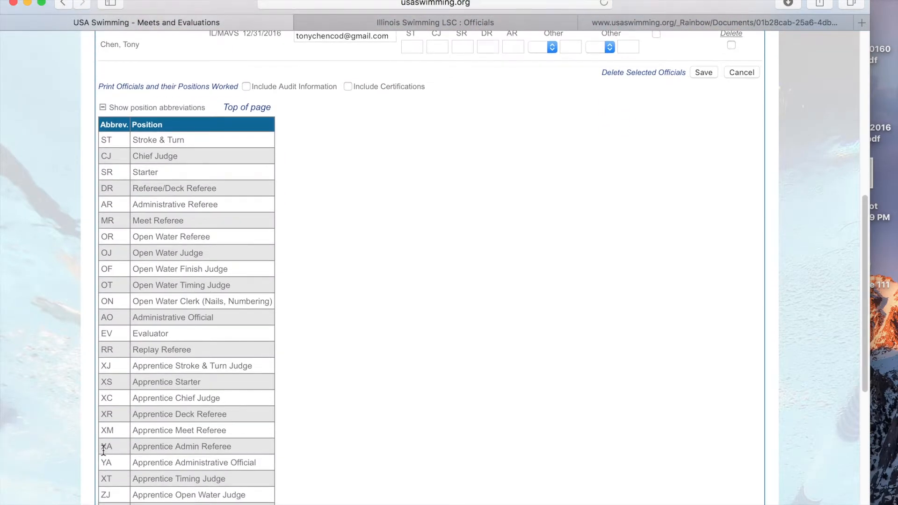
scroll(103, 450, down, 3)
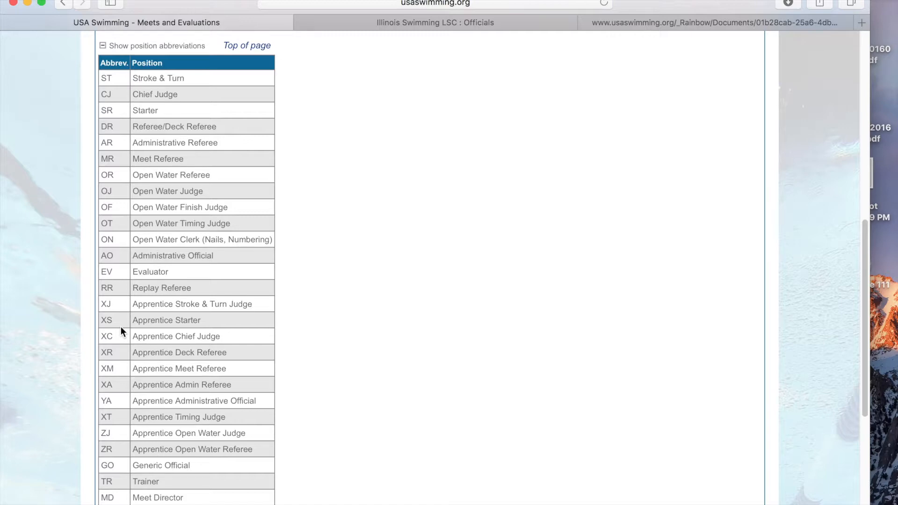
scroll(121, 327, up, 10)
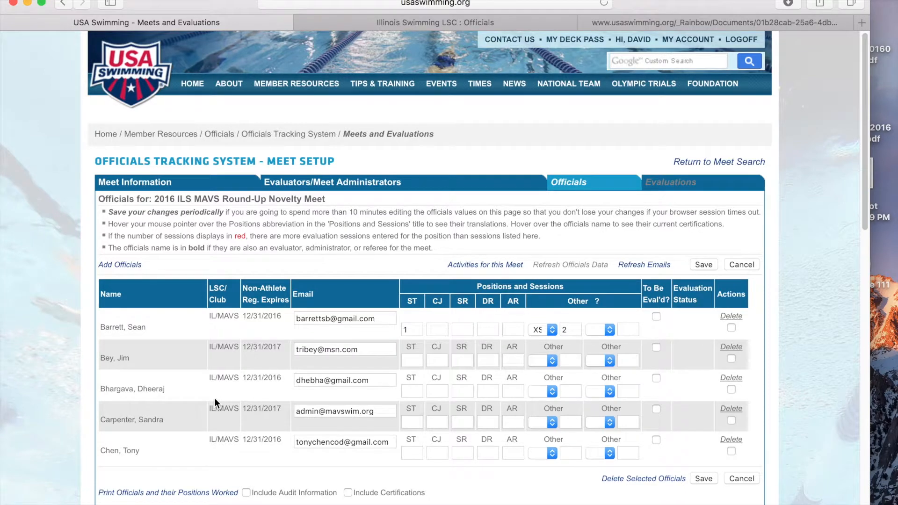
Check the second listed official's sessions in the Excel spreadsheet and record 3 SR sessions for that official
key(ctrl+Right)
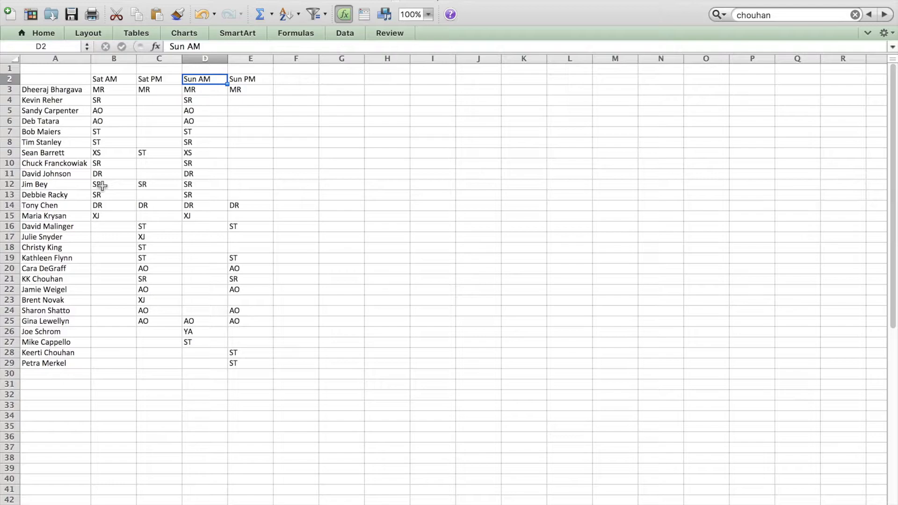
key(ctrl+Left)
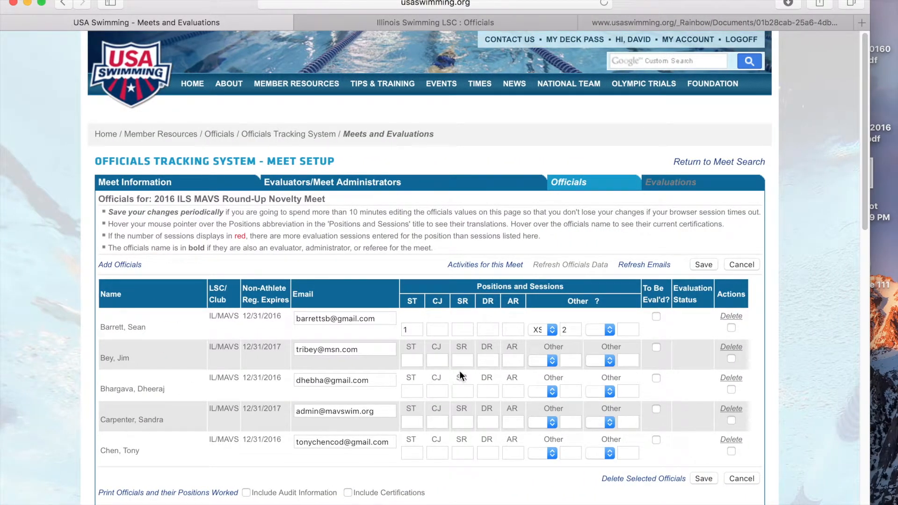
click(469, 359)
text(3)
Assign the other position MR with 4 sessions to the third listed official
click(552, 391)
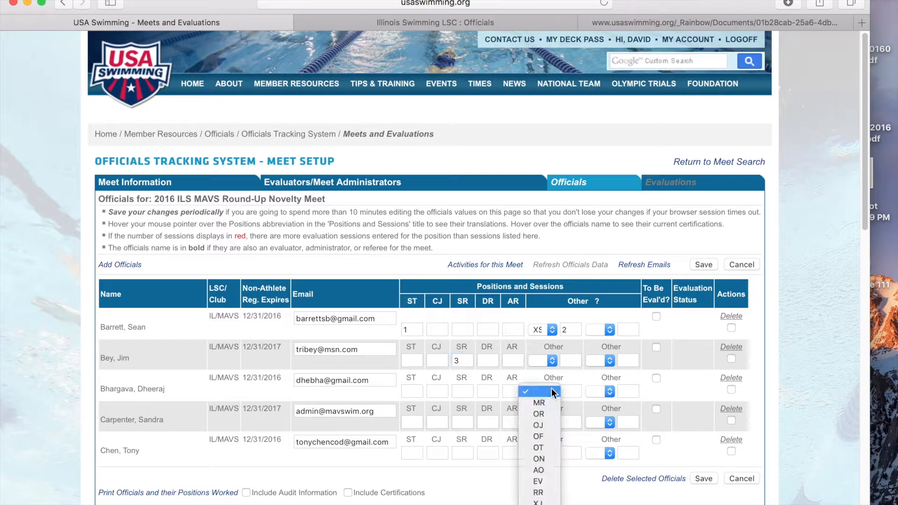
click(543, 403)
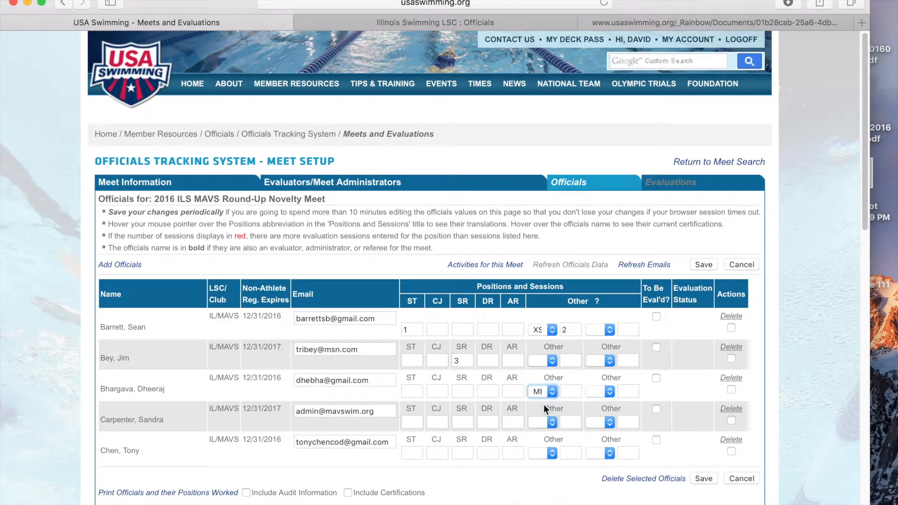
click(575, 392)
text(4)
Check the fourth listed official's sessions in the Excel spreadsheet and assign the other position AO with 2 sessions
key(ctrl+Right)
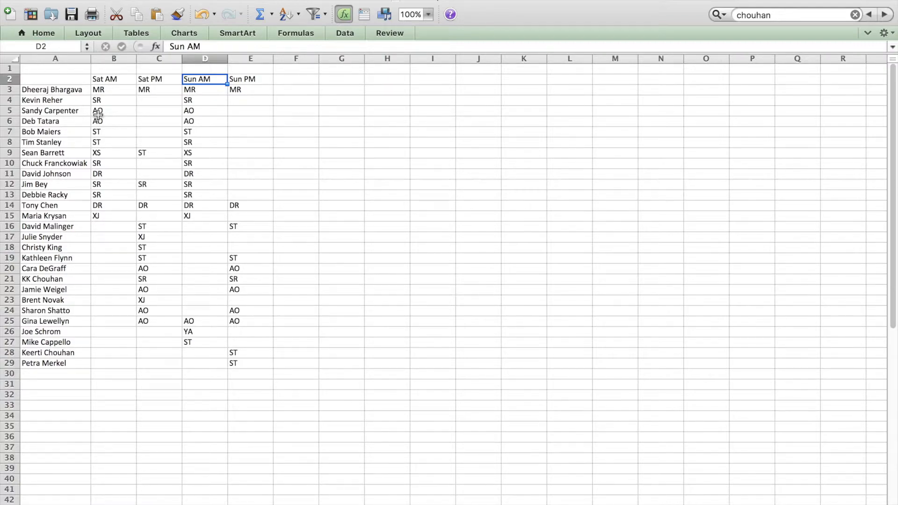
key(ctrl+Left)
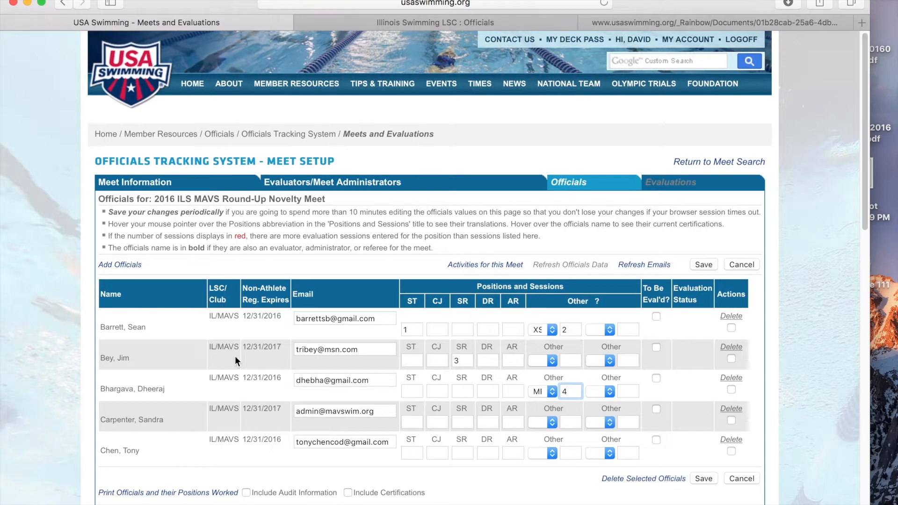
click(551, 420)
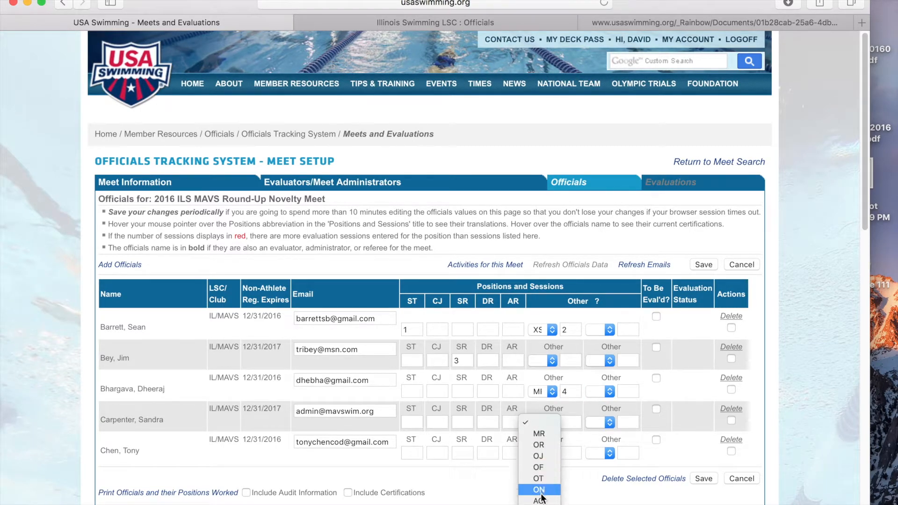
click(541, 504)
click(572, 424)
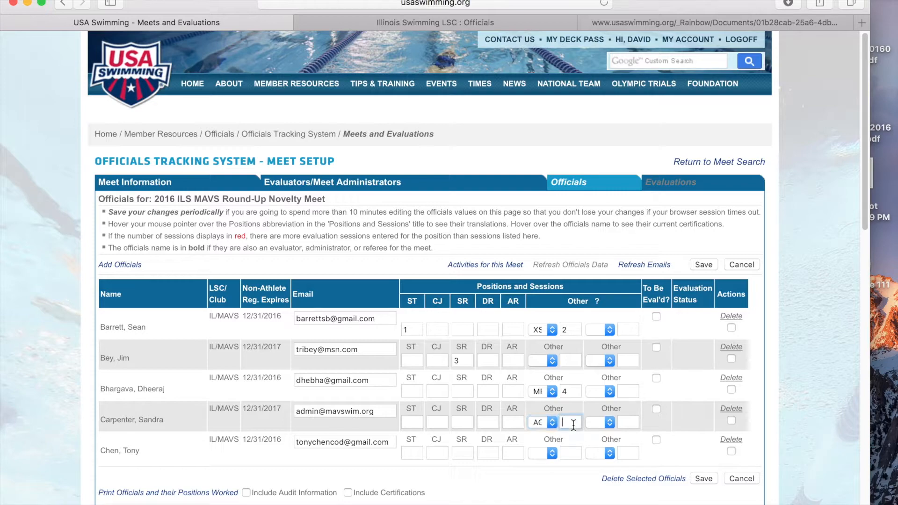
text(2)
Check the fifth official's sessions in the Excel spreadsheet, record 4 DR sessions, and save the officials' information
key(ctrl+Right)
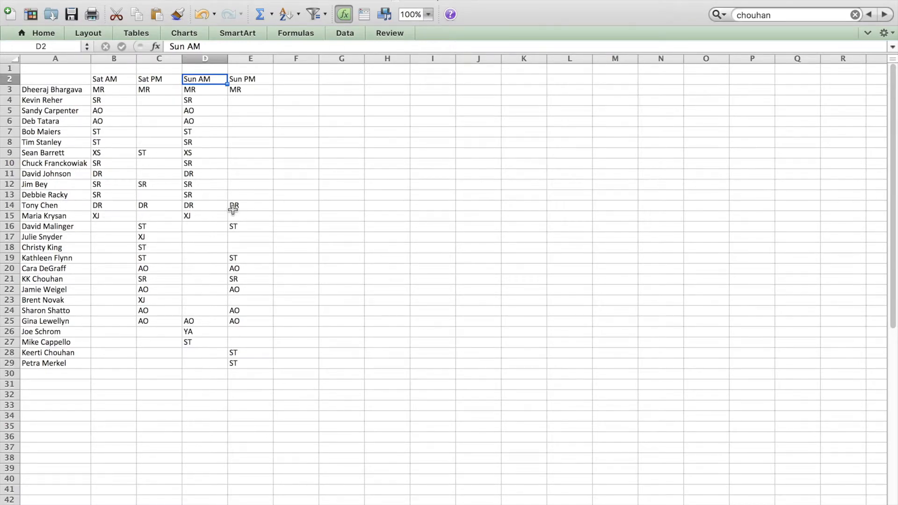
key(ctrl+Left)
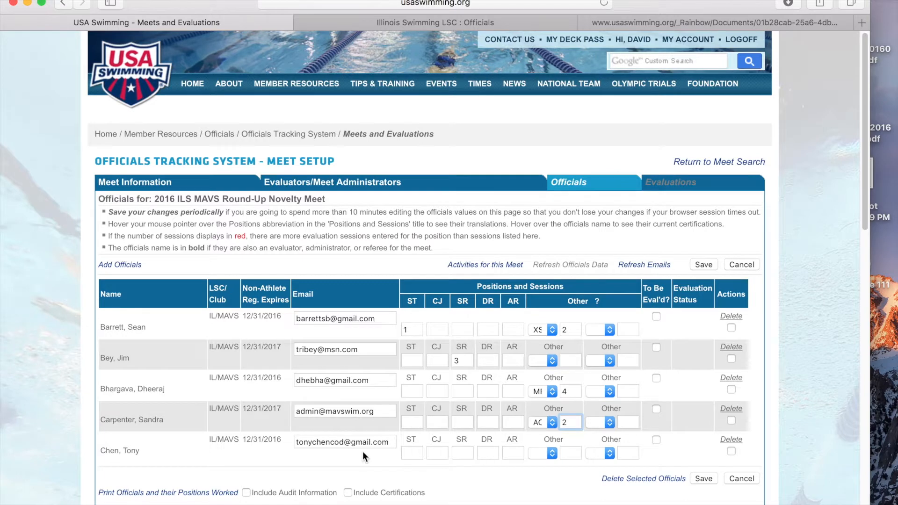
click(485, 454)
text(4)
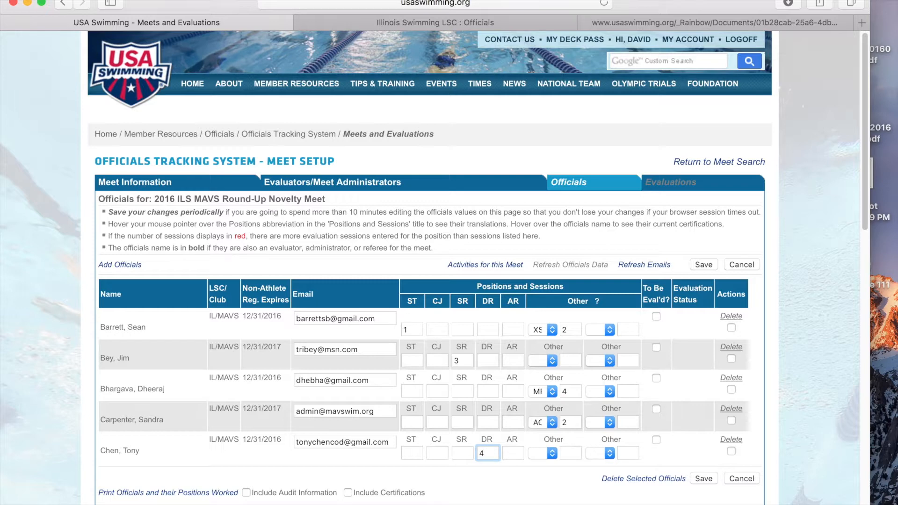
click(706, 478)
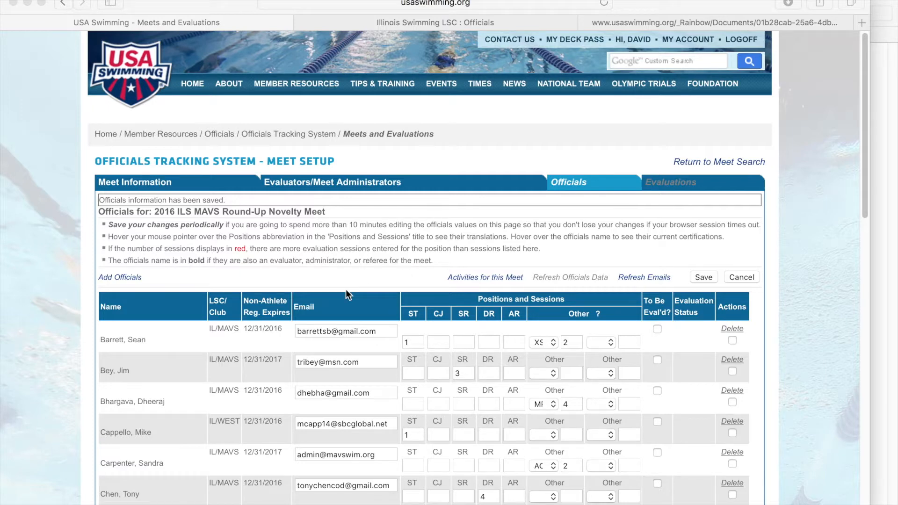
Review the saved officials list from first to last entry, checking each official's positions and session counts
scroll(299, 343, down, 6)
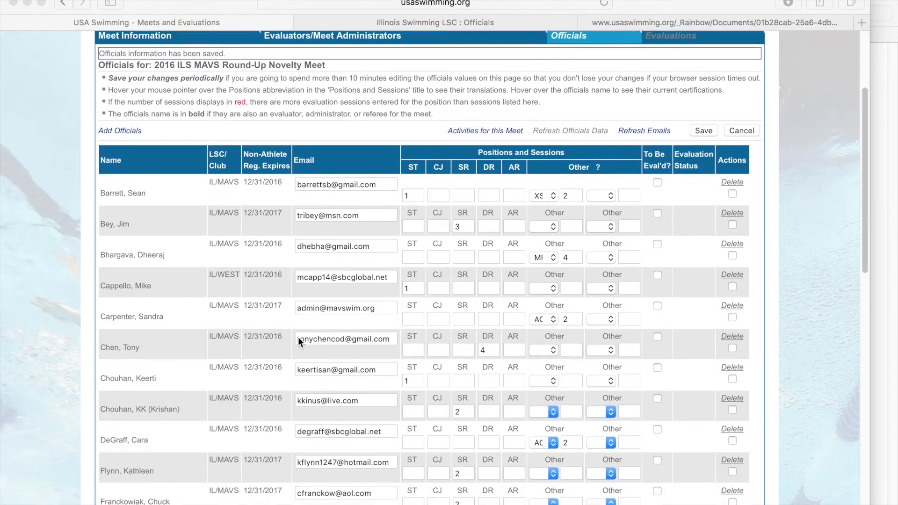
scroll(298, 337, down, 7)
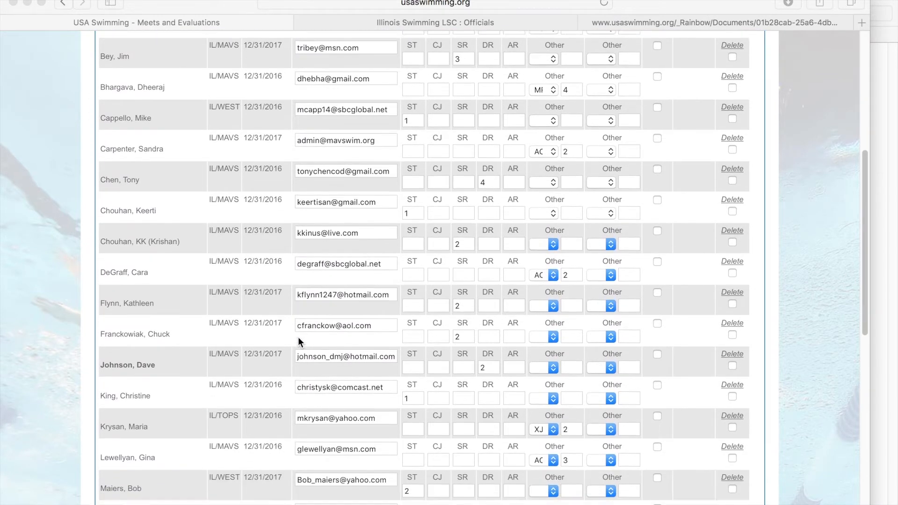
scroll(298, 337, down, 10)
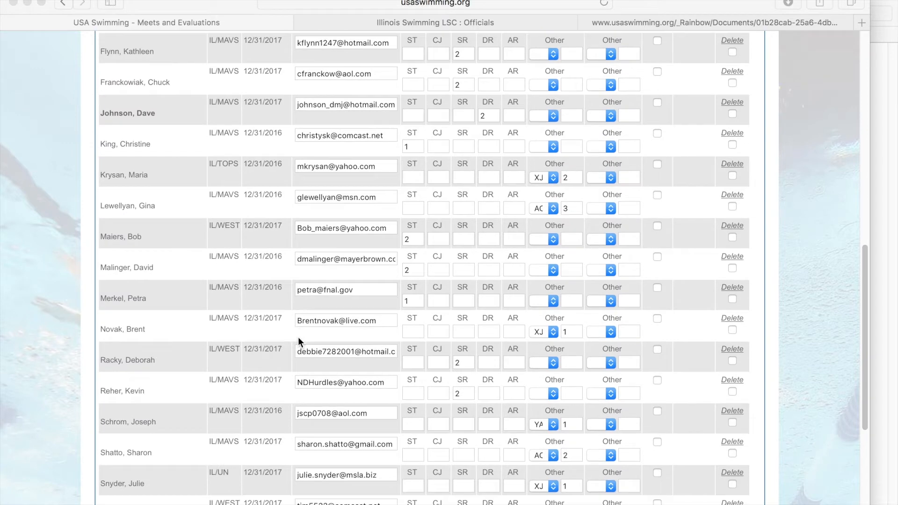
scroll(298, 337, down, 8)
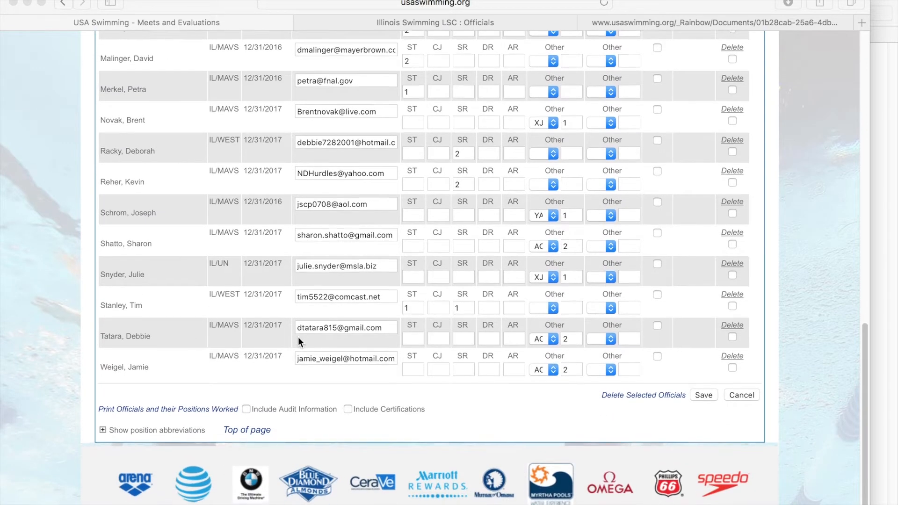
scroll(298, 337, up, 10)
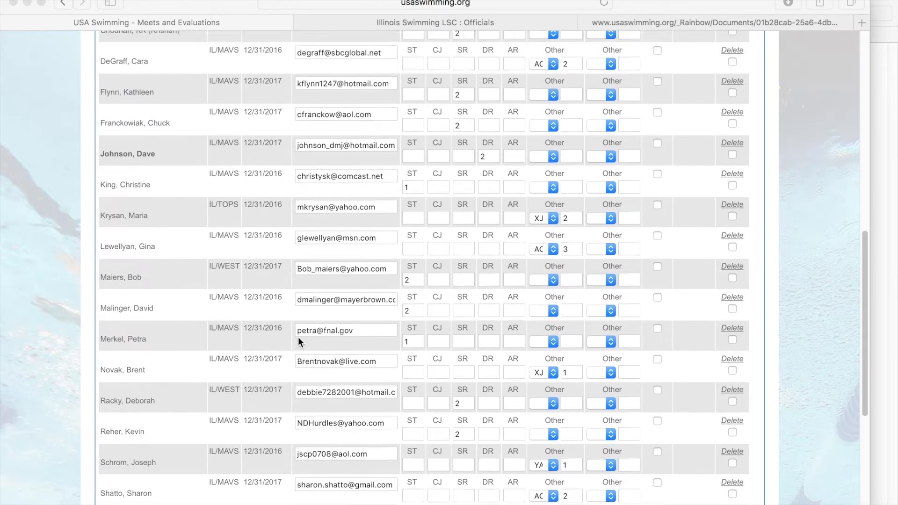
scroll(299, 337, up, 20)
scroll(298, 337, up, 1)
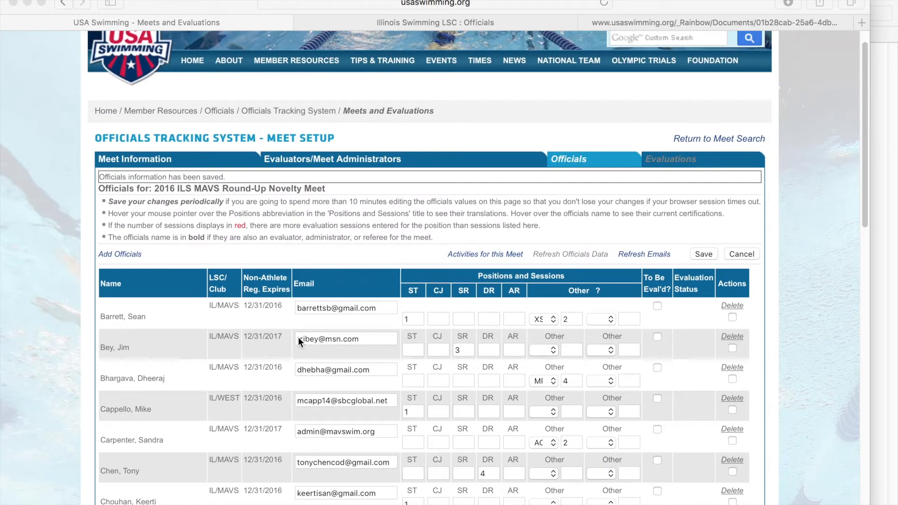
Open the meet's general information and place the cursor in the Referee's Report
click(164, 159)
click(164, 159)
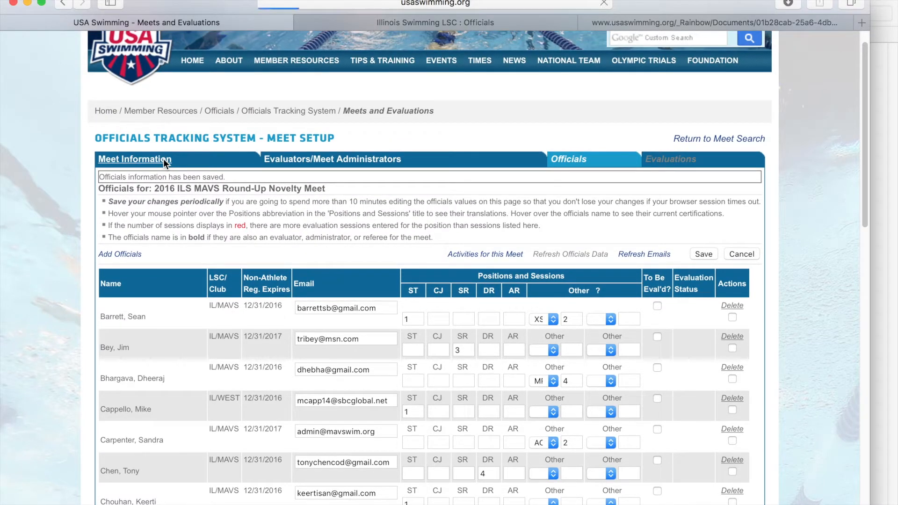
scroll(166, 383, down, 5)
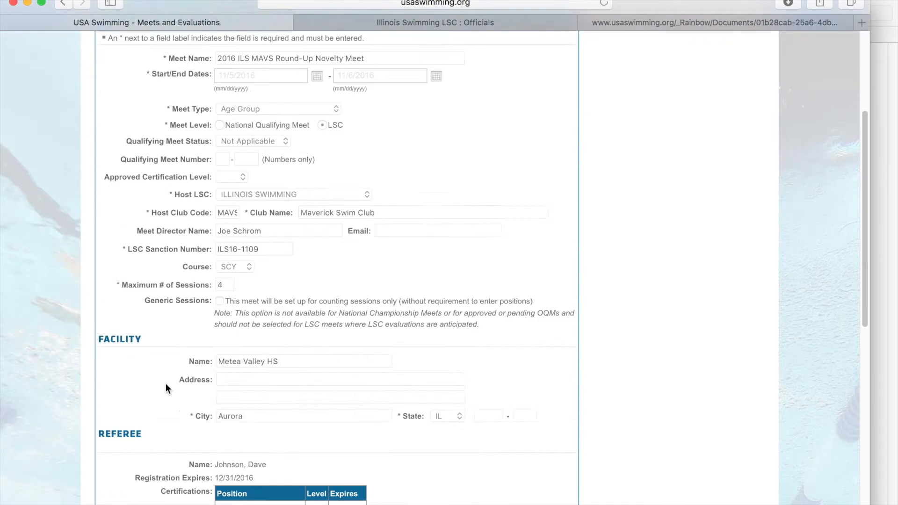
scroll(165, 384, down, 10)
click(165, 356)
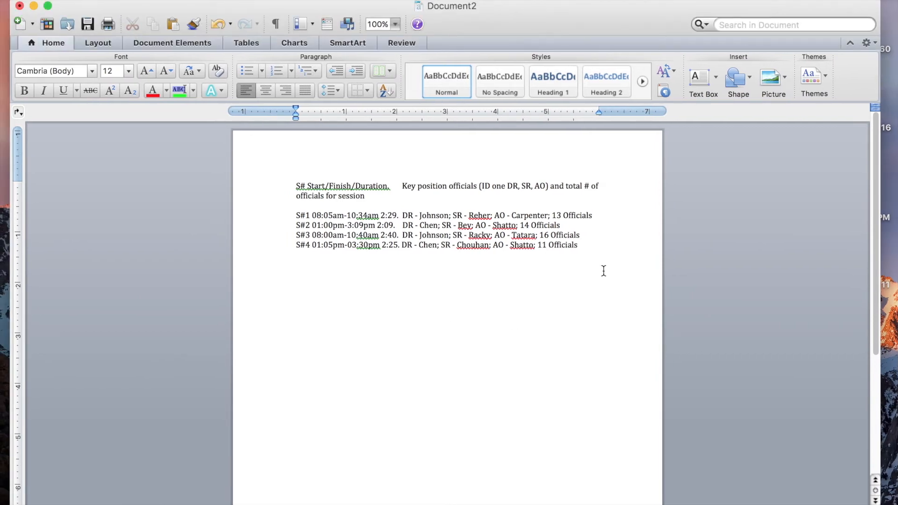
Copy the four session lines S#1 to S#4 from the Word document into the Referee's Report and save the meet information
drag(583, 244, 288, 220)
key(super+c)
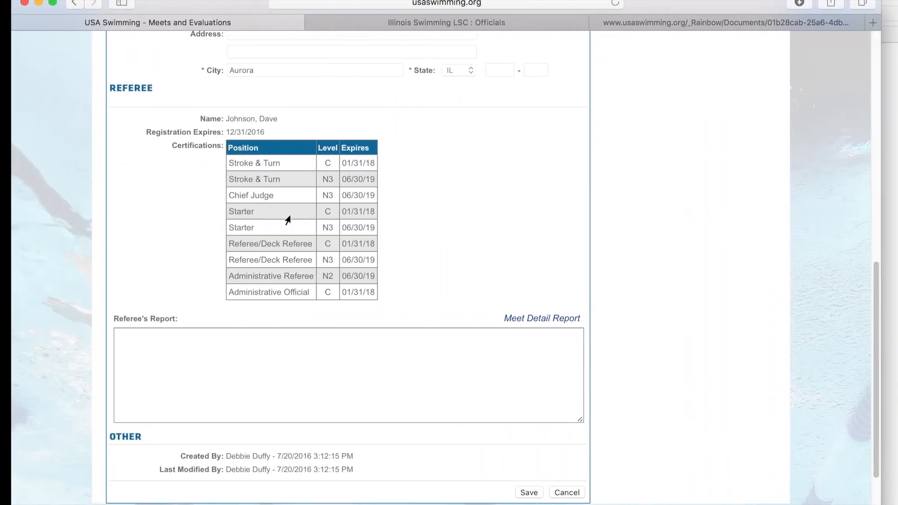
click(207, 360)
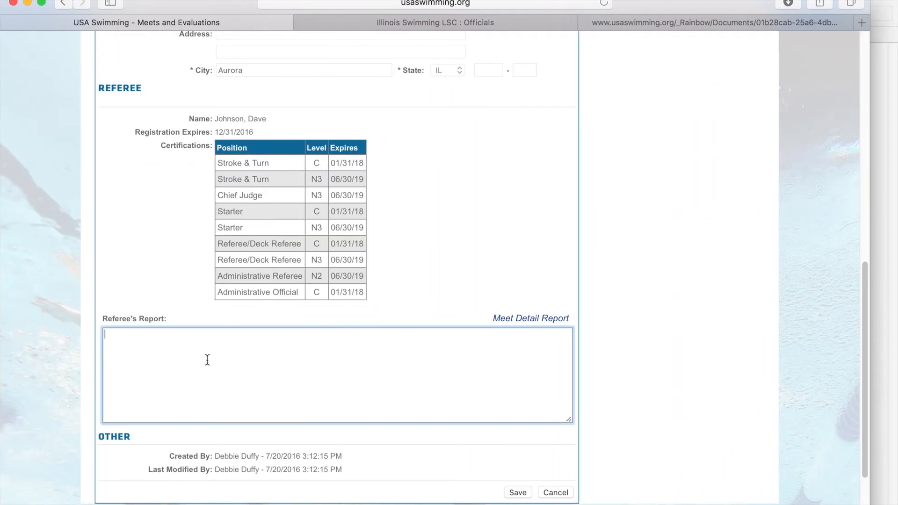
key(super+v)
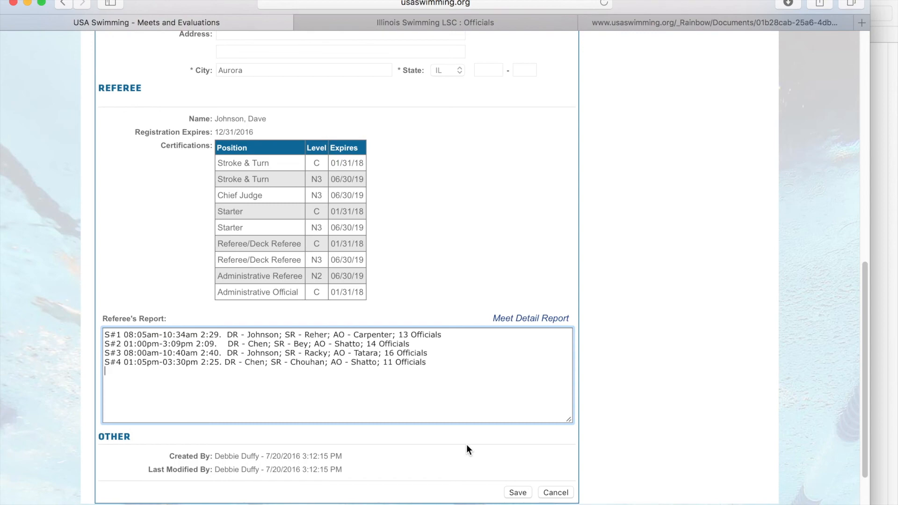
click(518, 493)
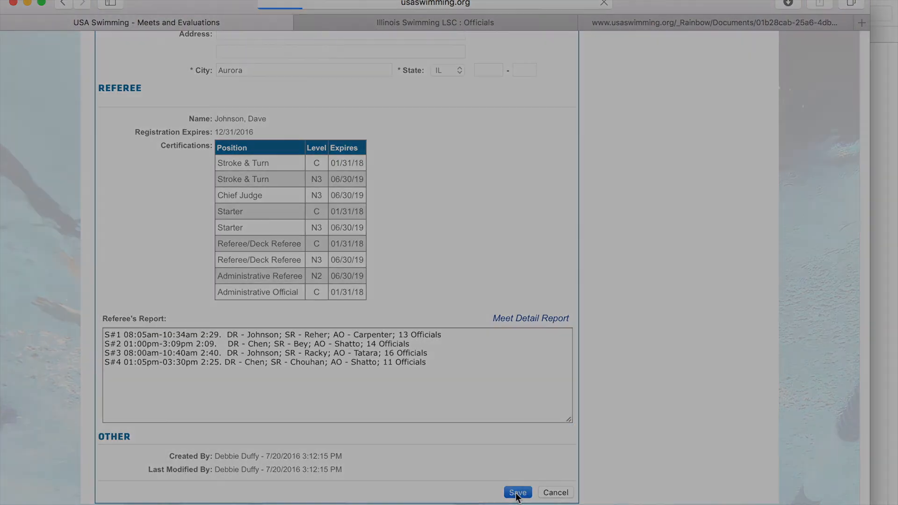